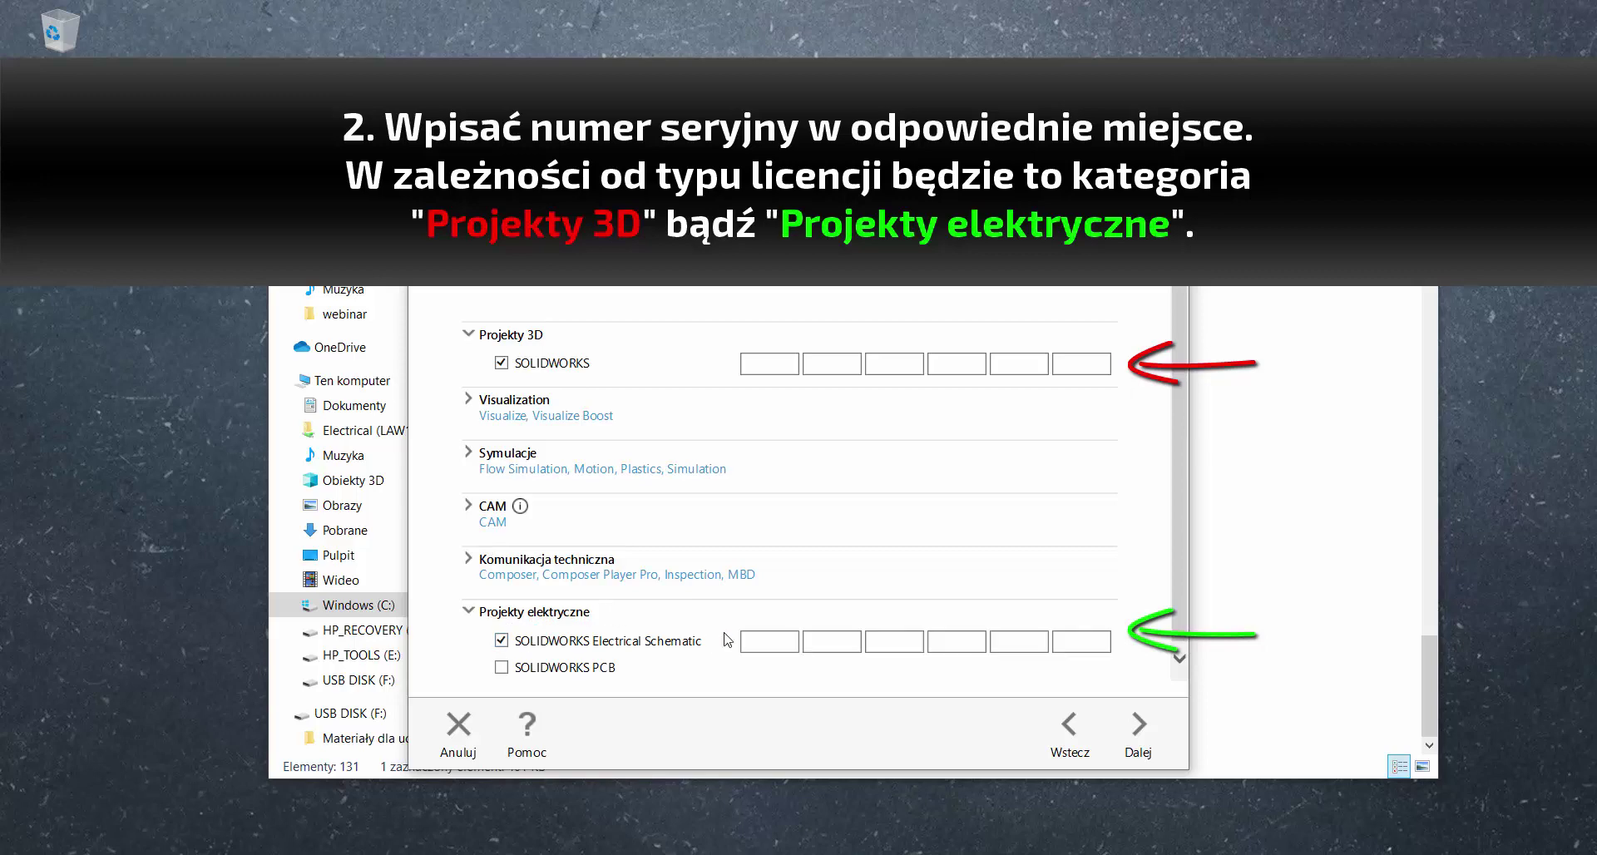
- Deselect SOLIDWORKS Electrical Schematic and submit the pasted serial number for SOLIDWORKS in the 3D projects category
click(502, 641)
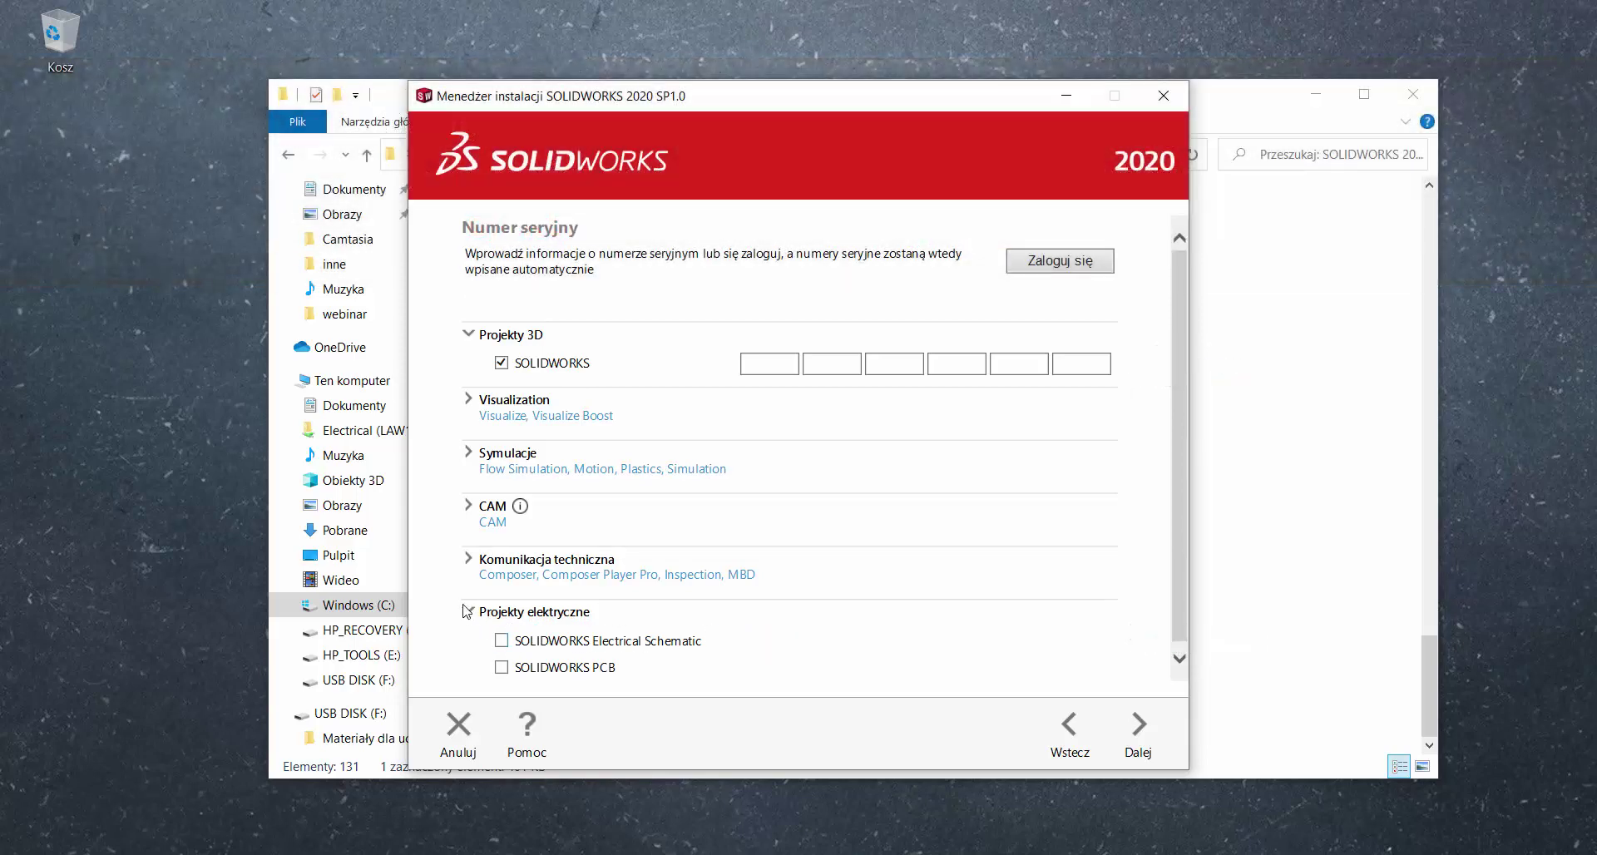
click(468, 611)
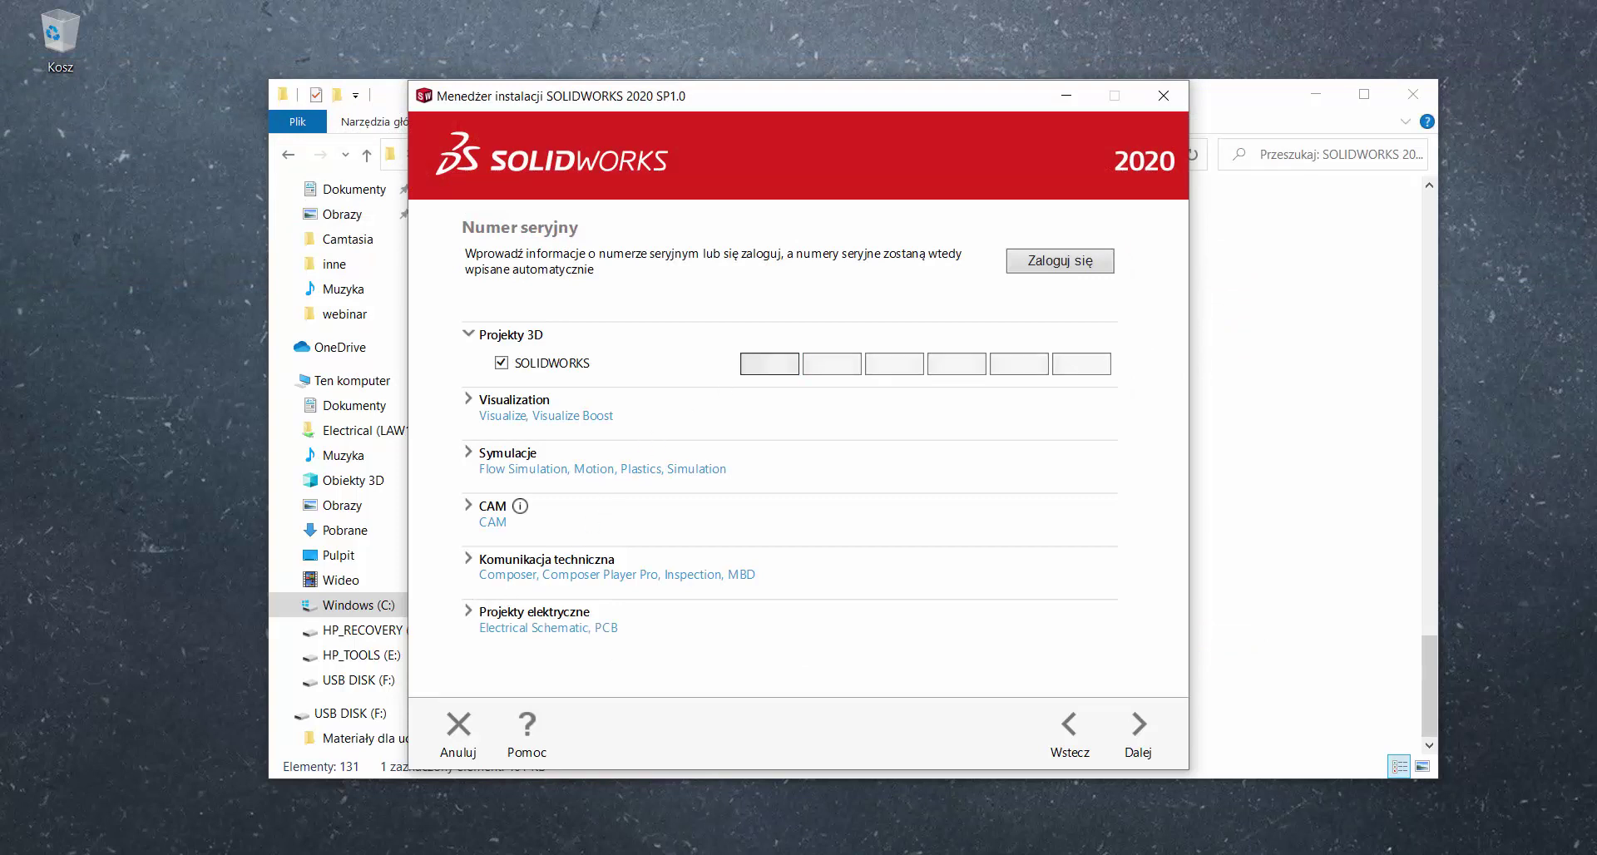
key(ctrl+v)
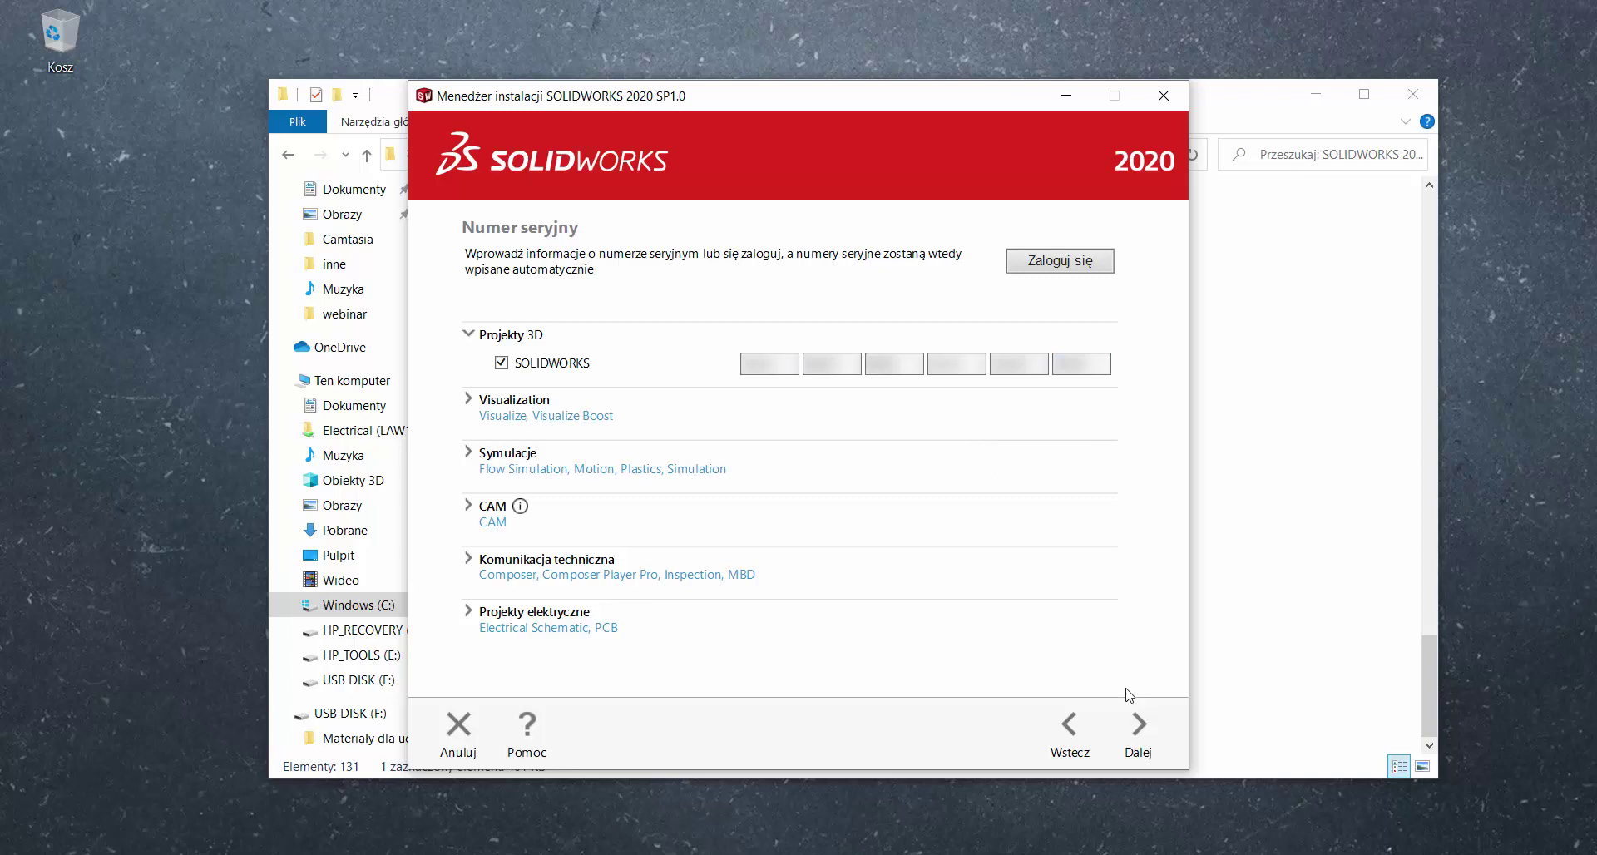
click(1136, 724)
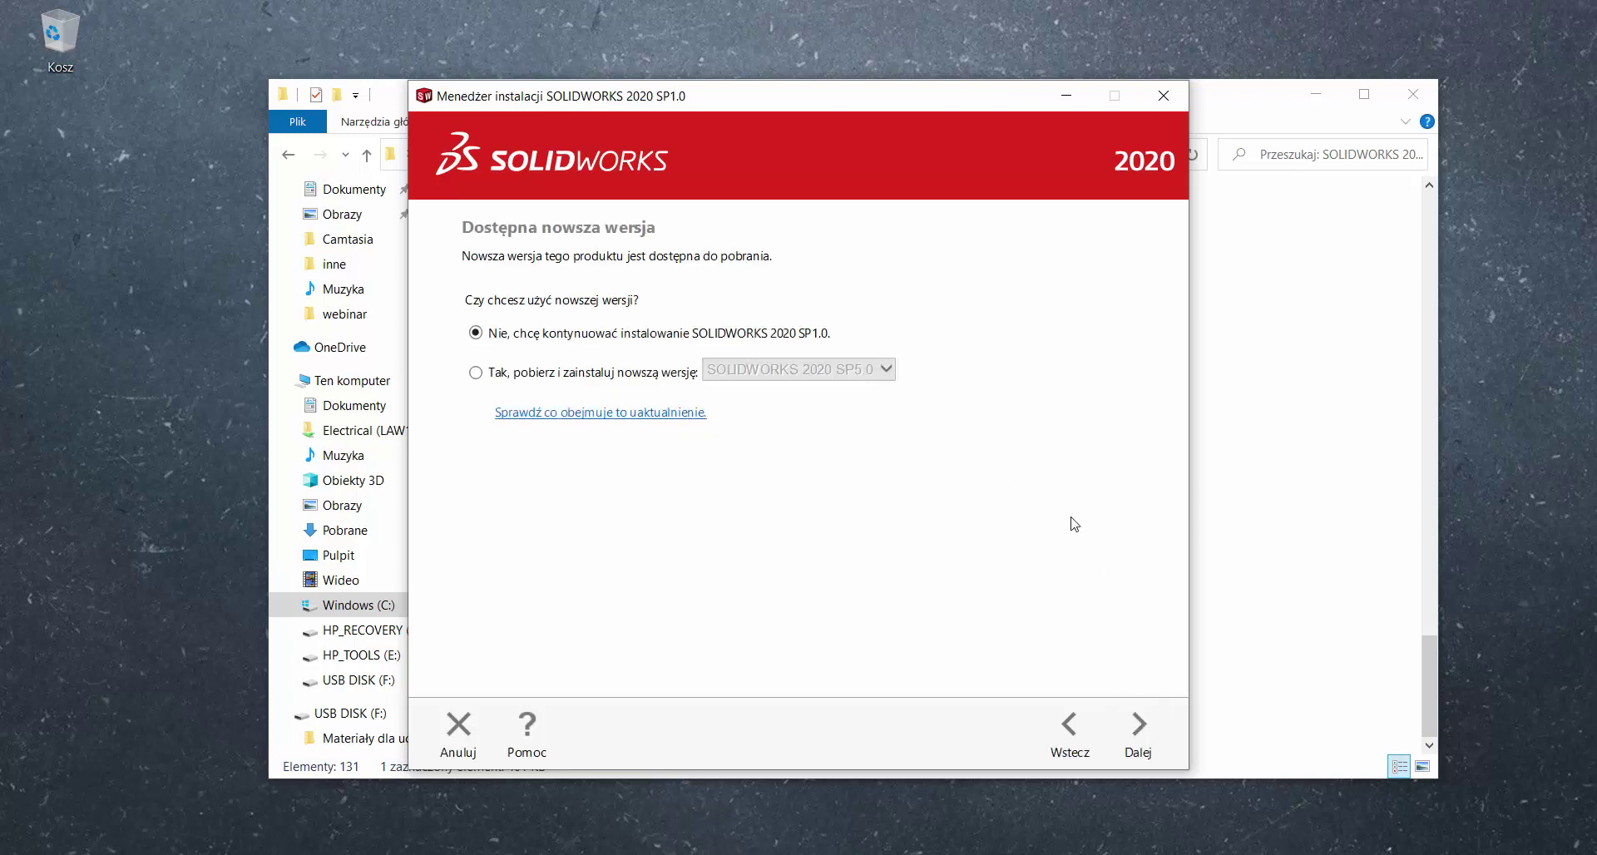
- Continue with SOLIDWORKS 2020 SP1.0 and exclude File Utilities, Flow Simulation and Plastics from the products to install
click(1136, 729)
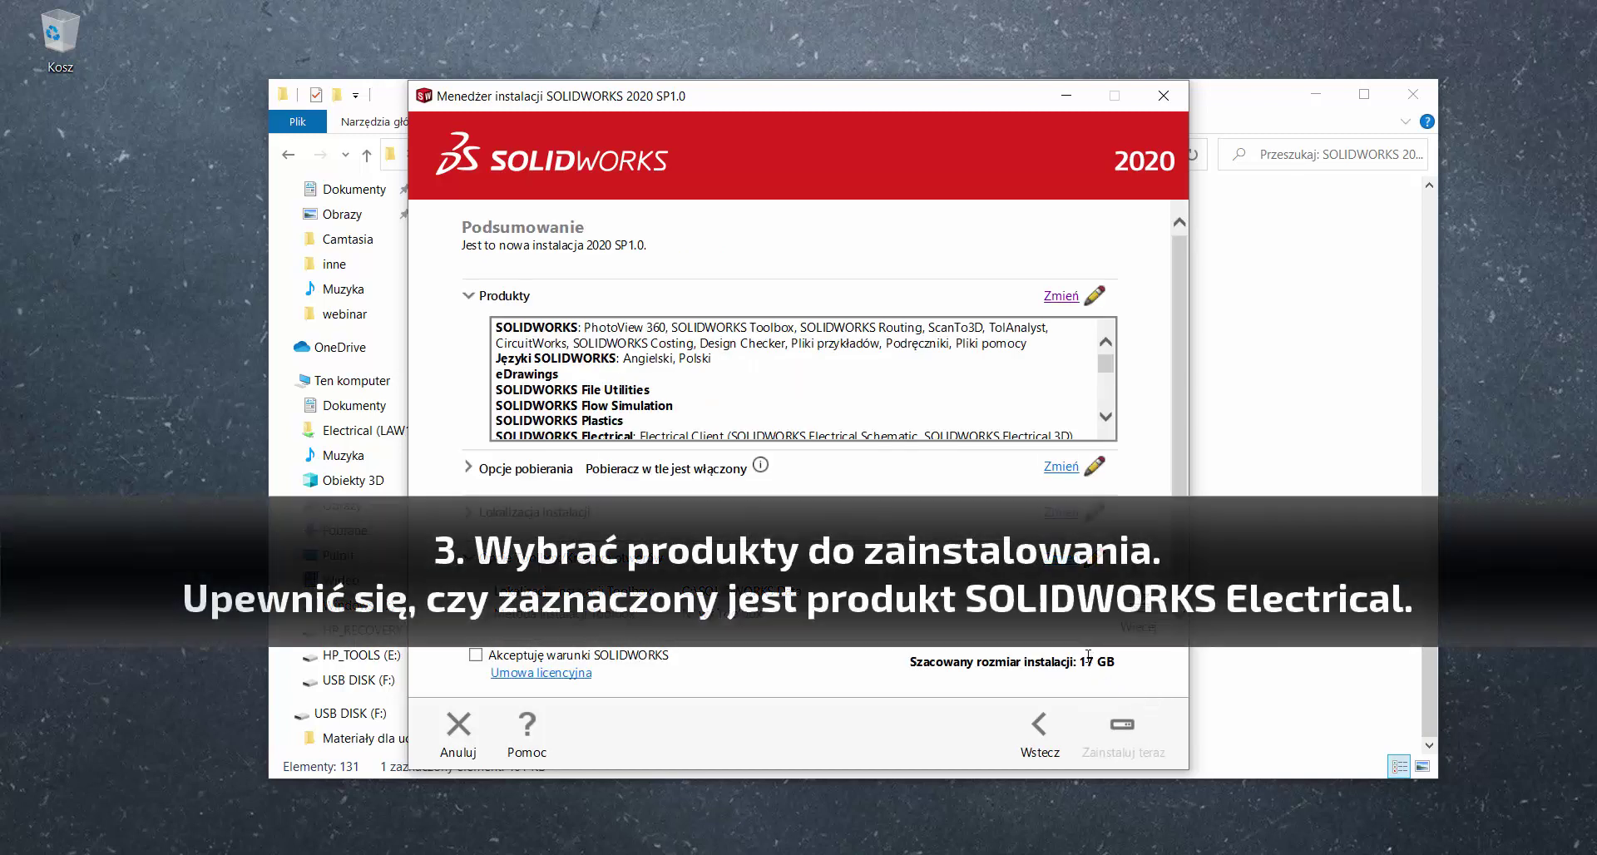
click(1061, 297)
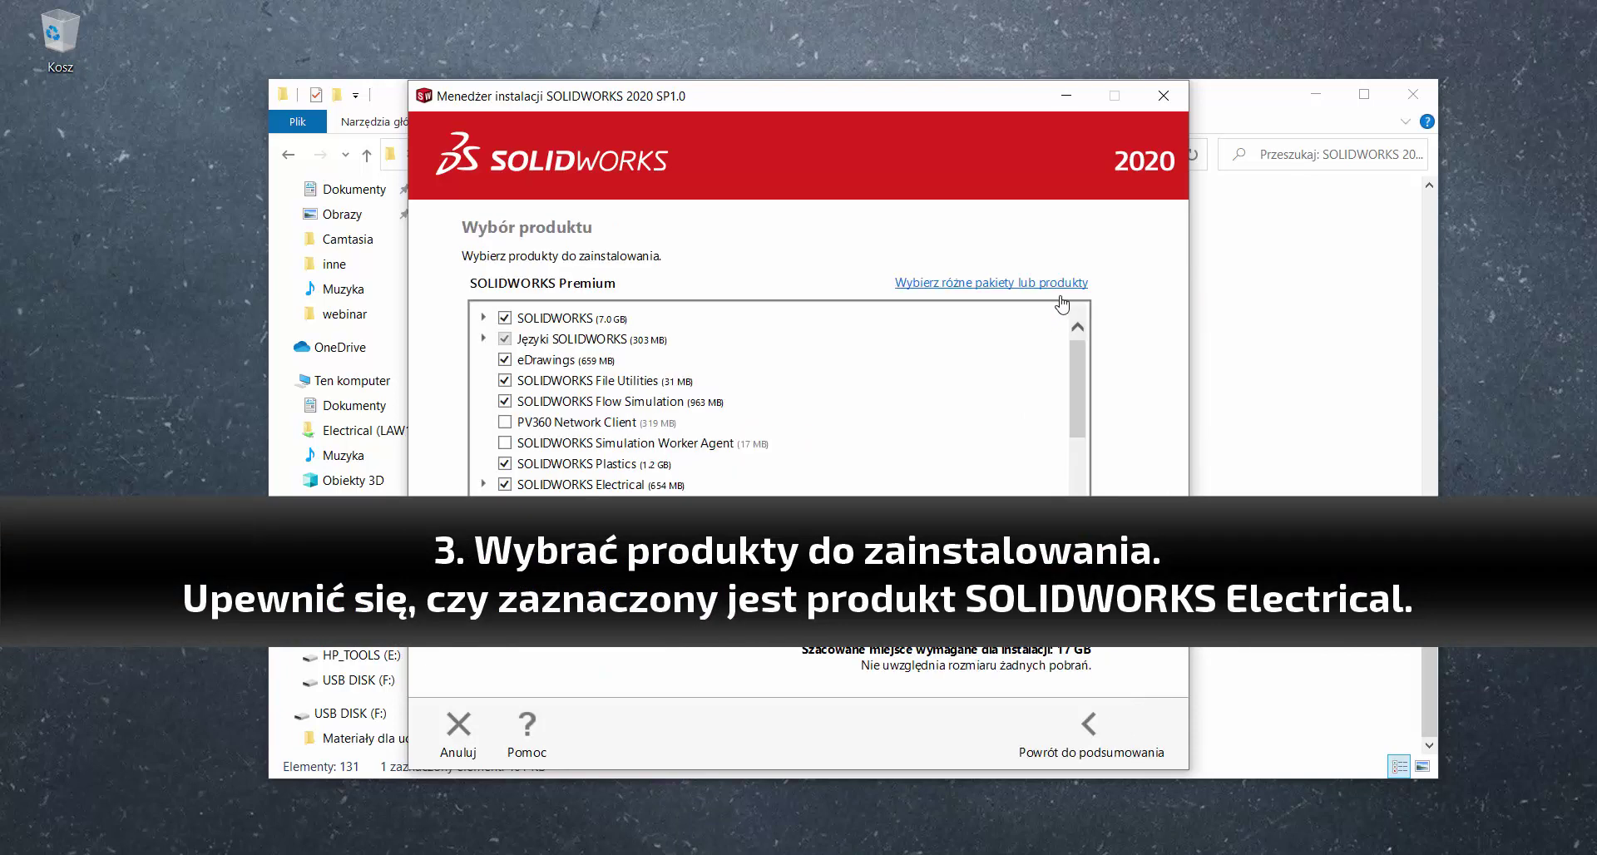
click(505, 380)
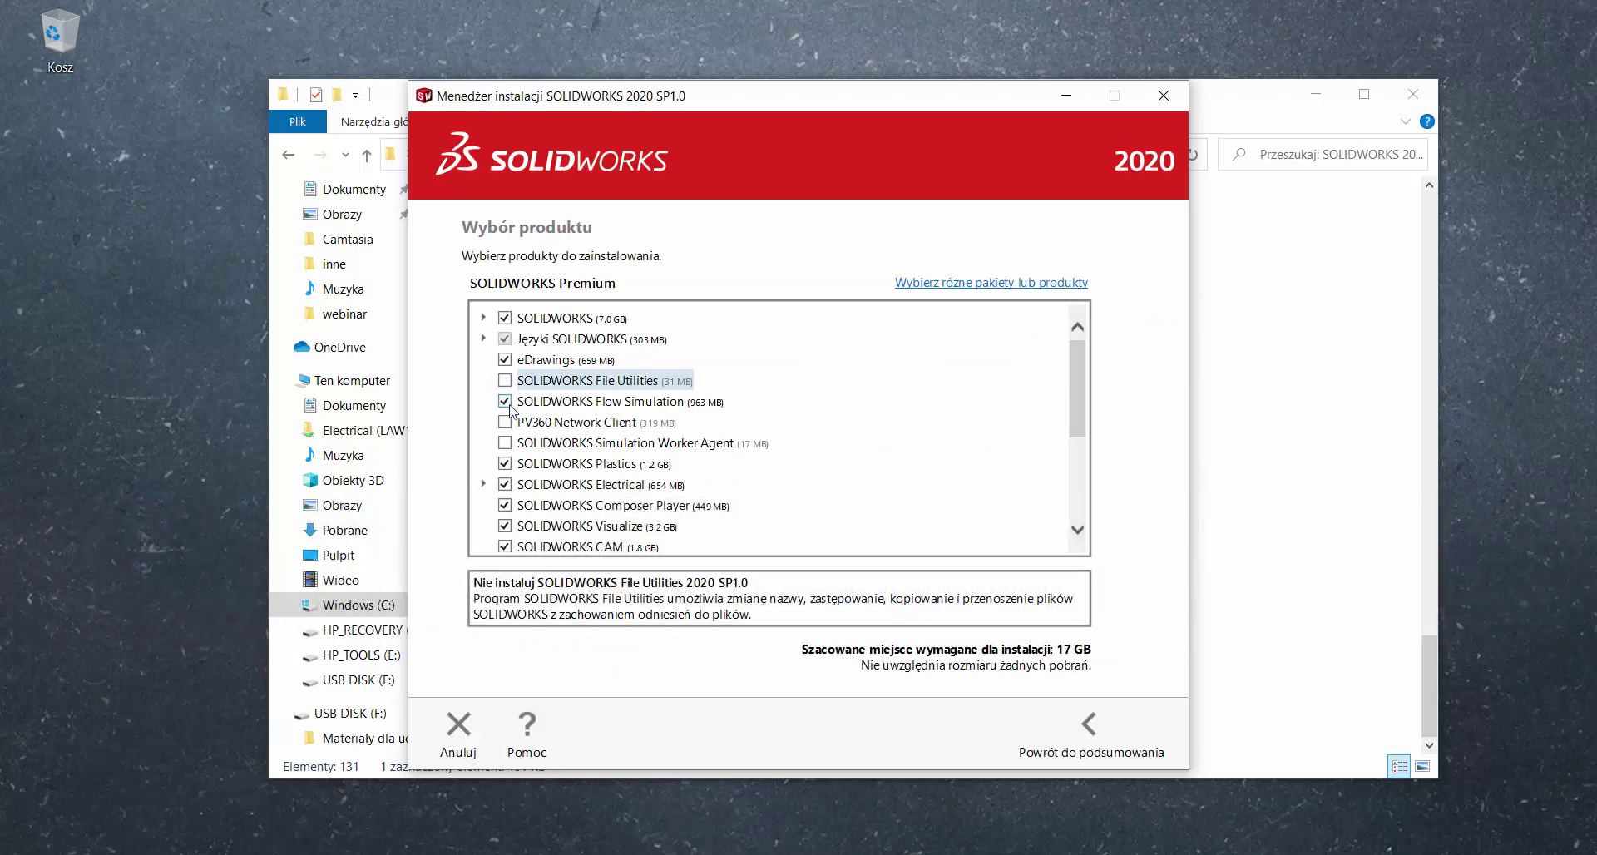
click(505, 401)
scroll(506, 416, down, 1)
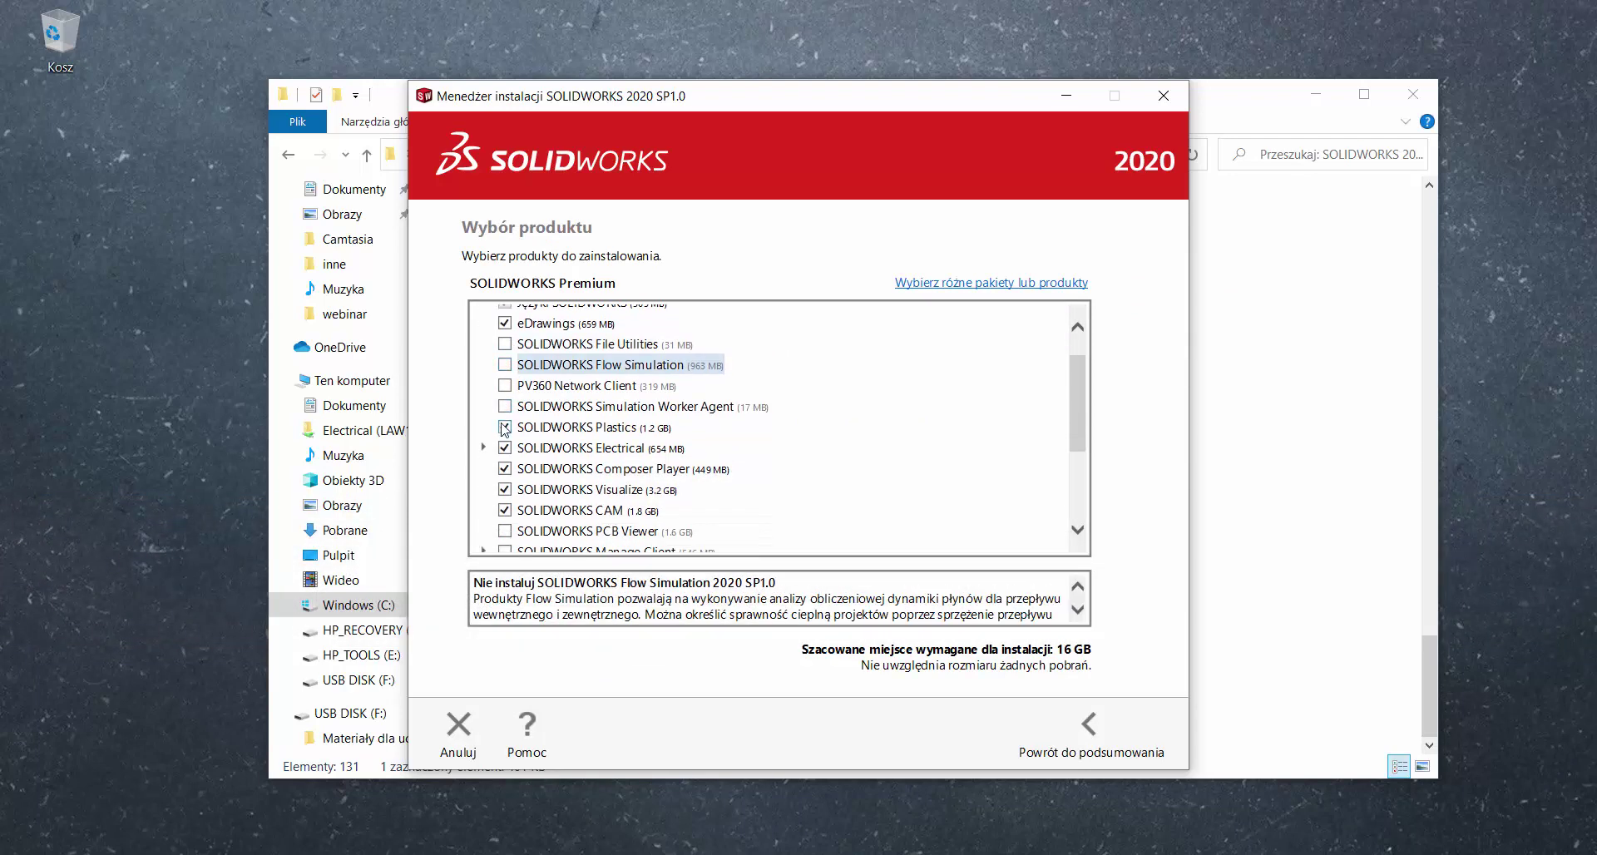
click(504, 428)
scroll(505, 431, down, 1)
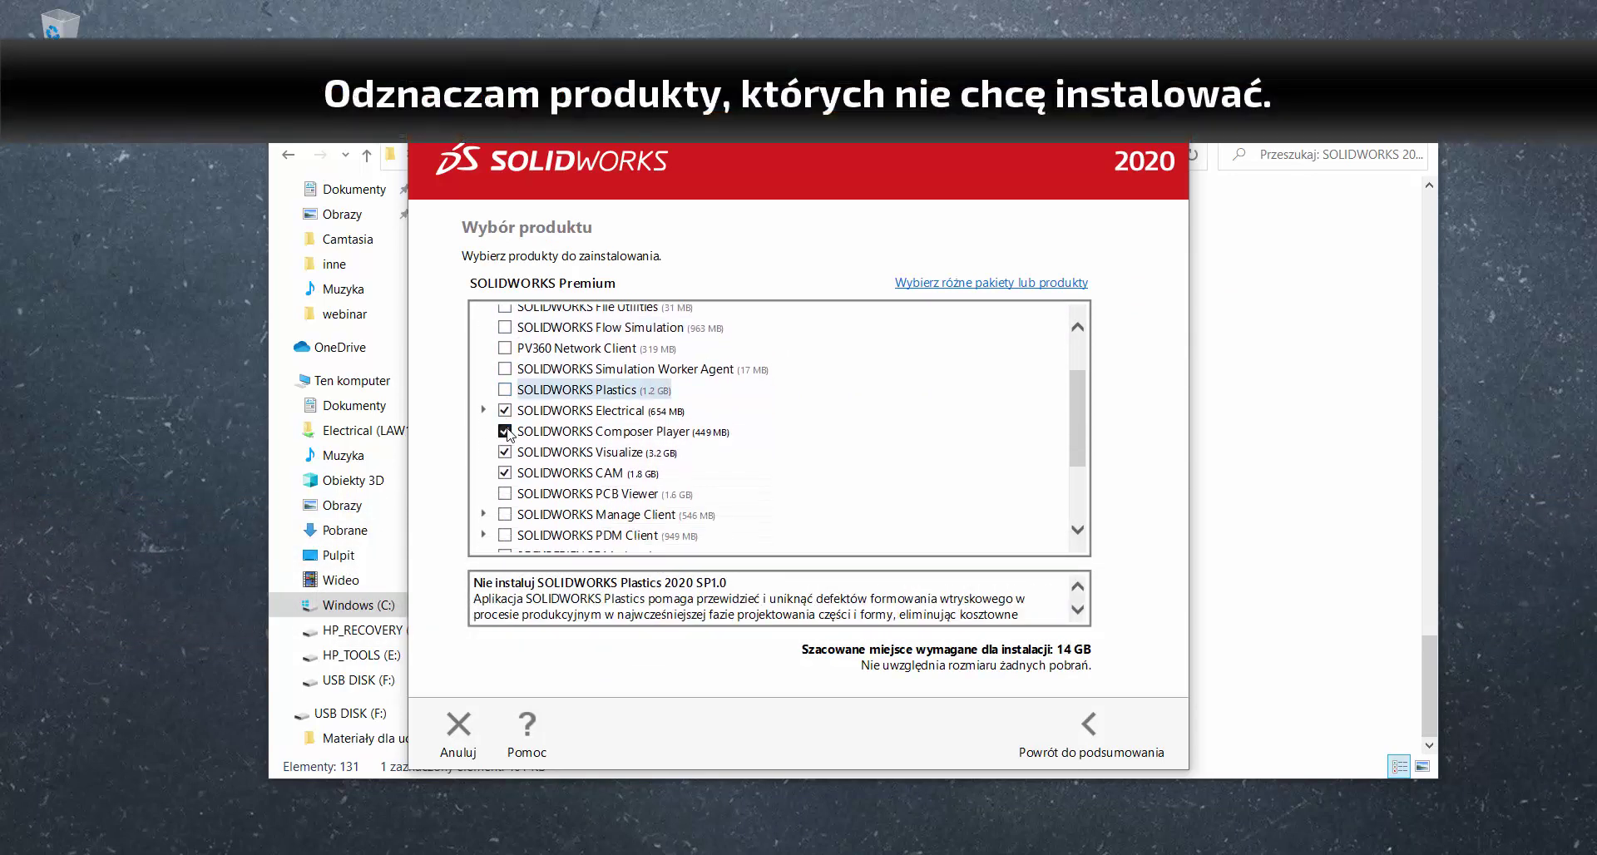
- Exclude Composer Player, Visualize, CAM, 3DEXPERIENCE Marketplace, Simulation and Motion from the products to install
click(505, 431)
click(505, 452)
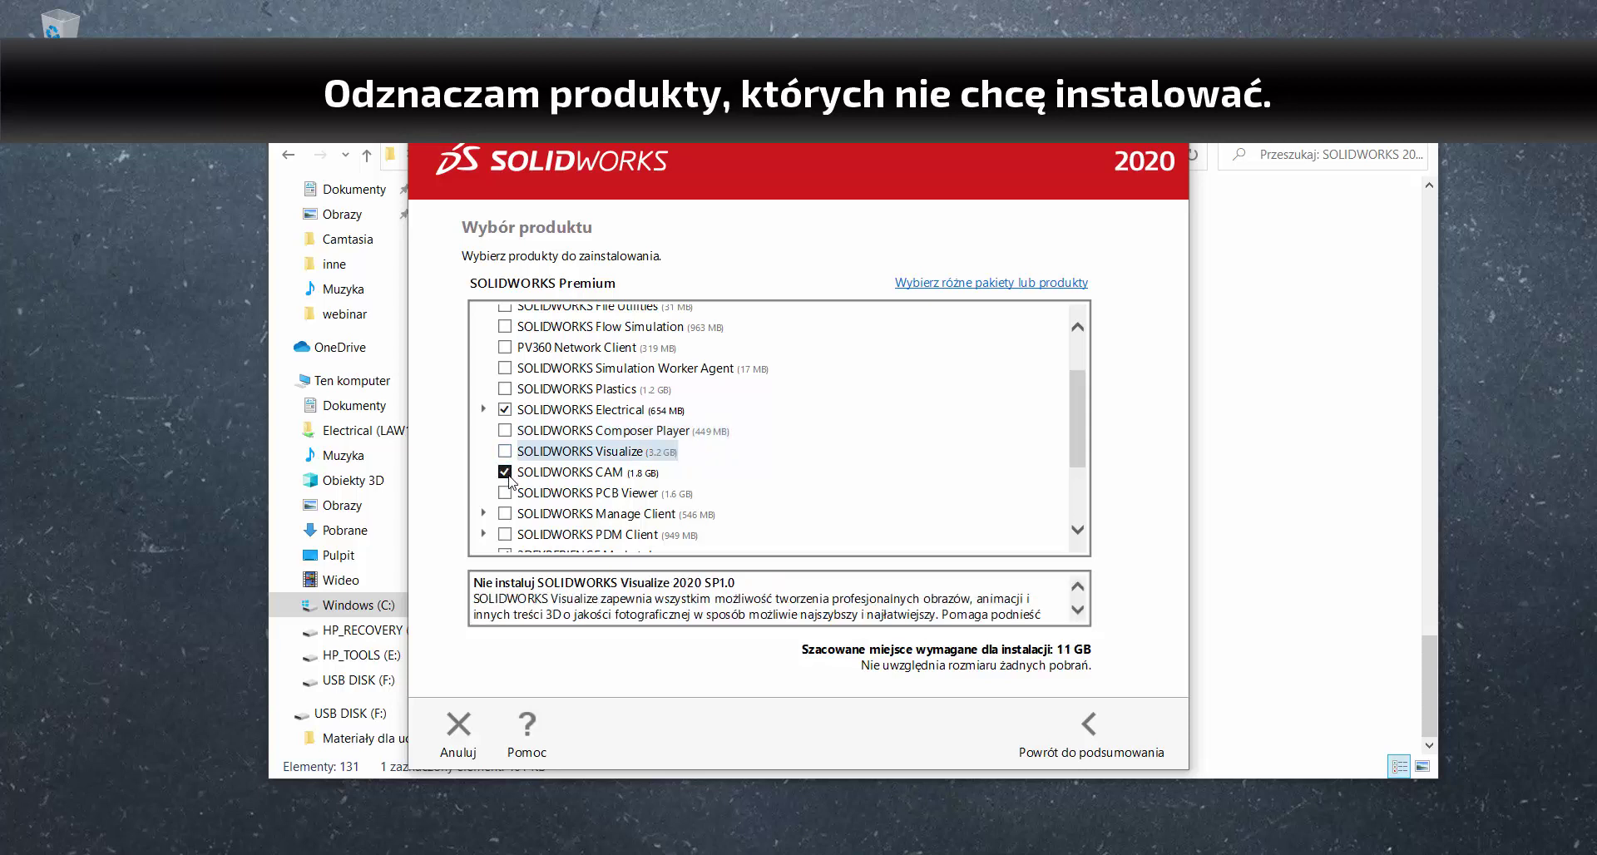
click(506, 473)
scroll(508, 458, down, 3)
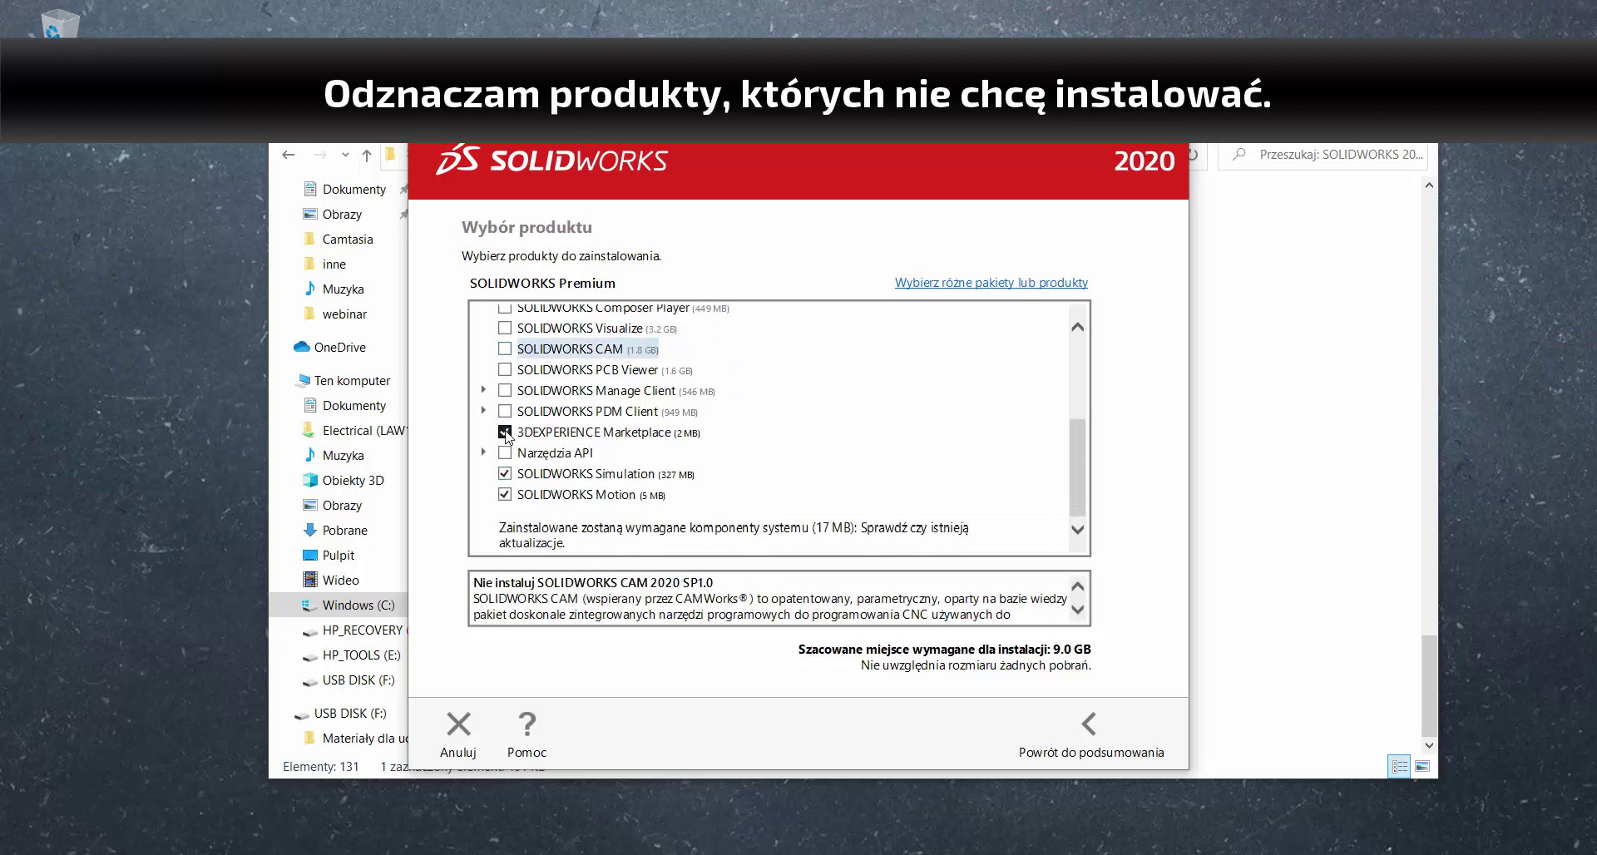
click(505, 432)
click(505, 473)
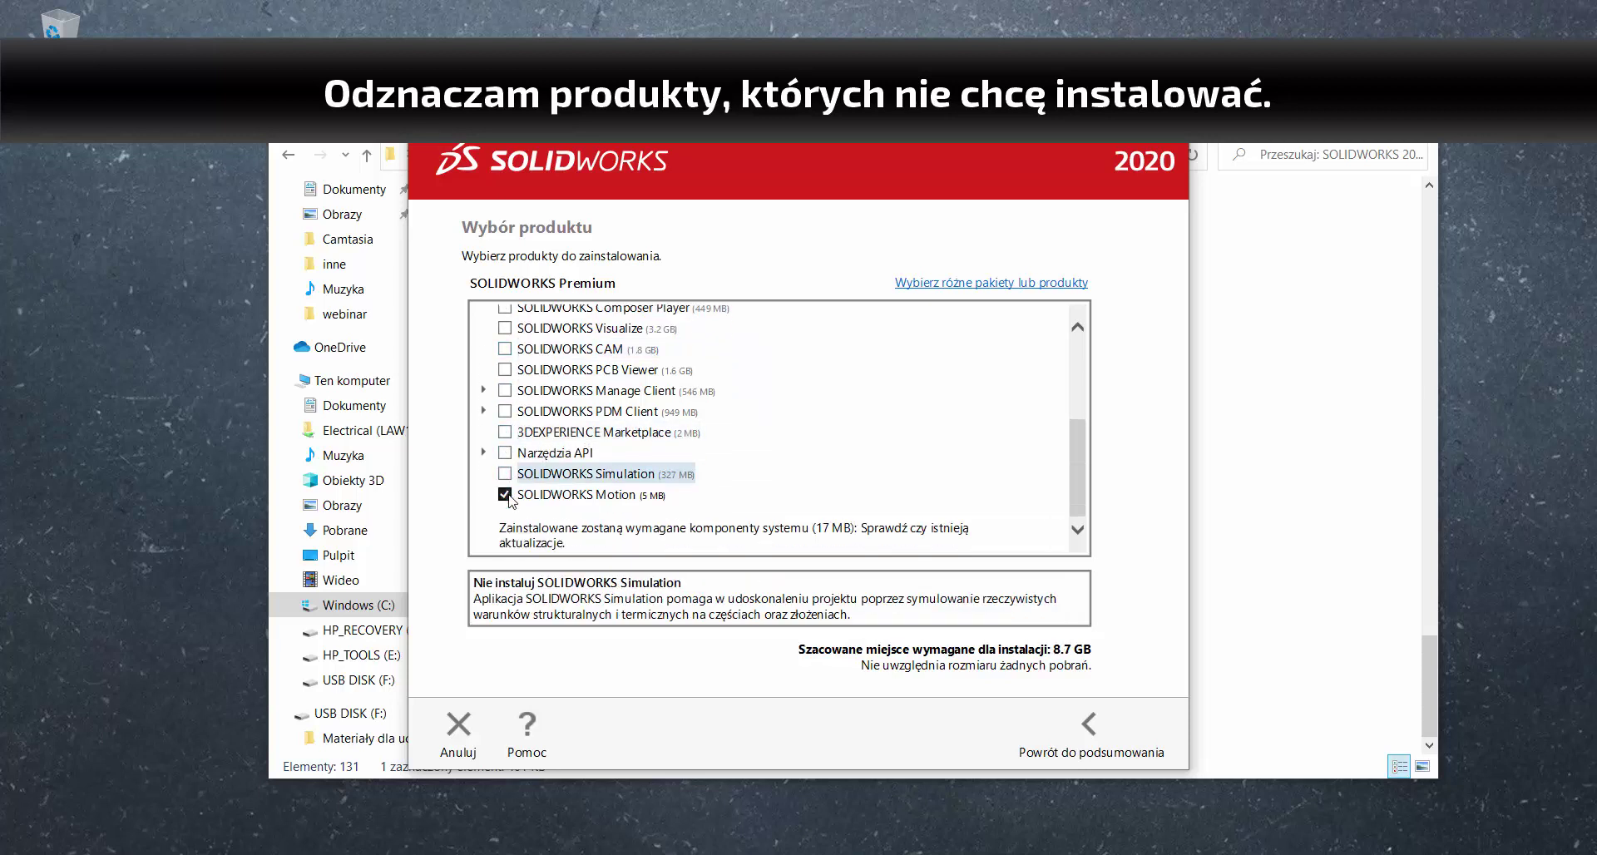
click(505, 494)
scroll(520, 478, up, 3)
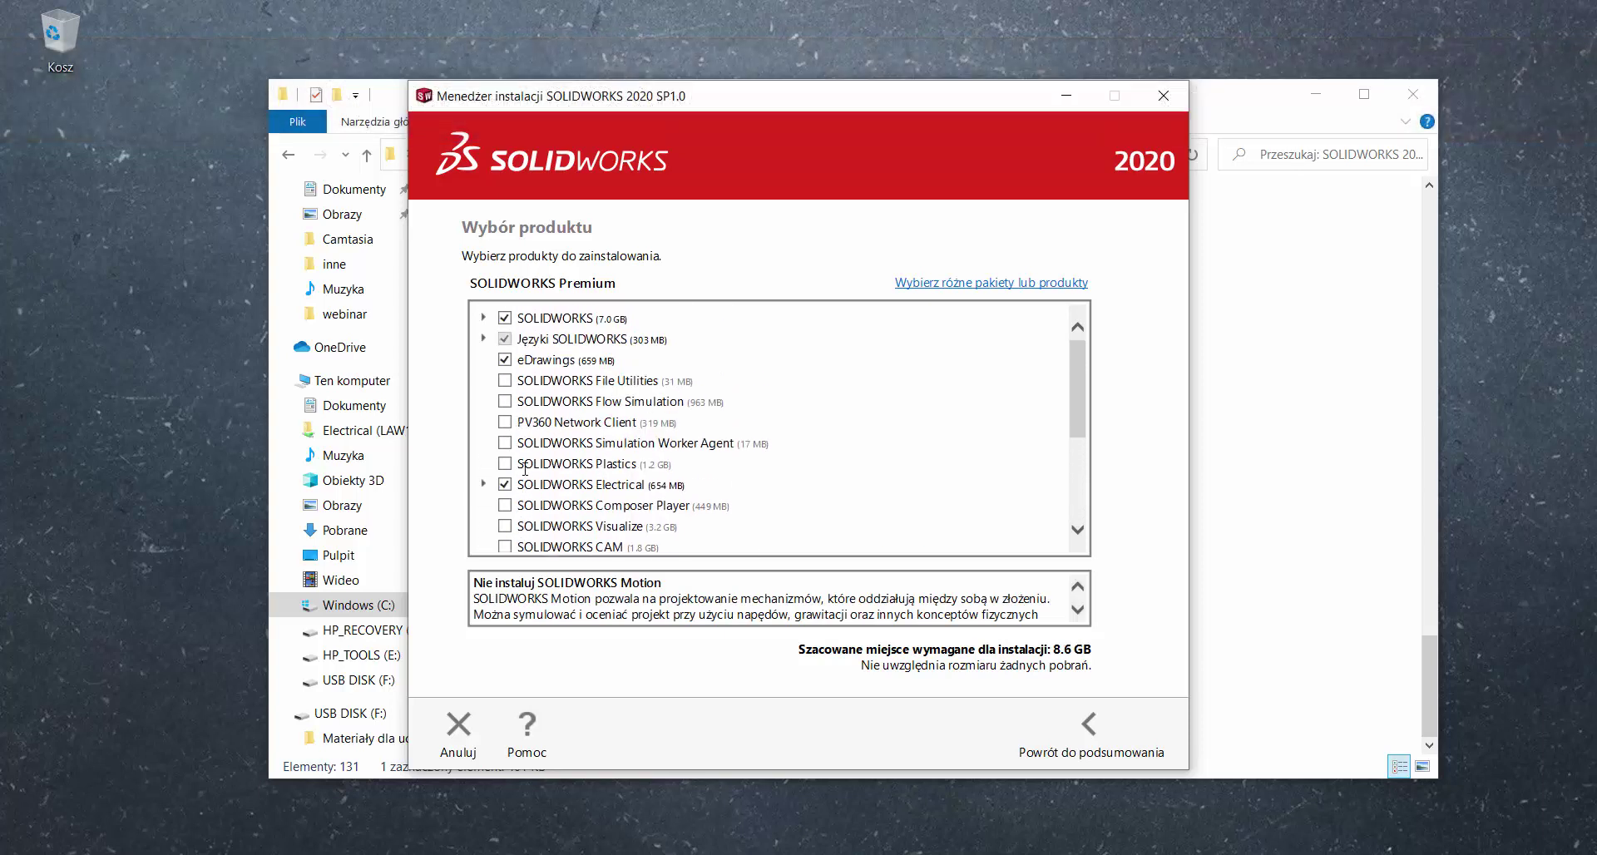
- Check the Electrical Client and Electrical Server components under SOLIDWORKS Electrical and return to the installation summary
click(483, 485)
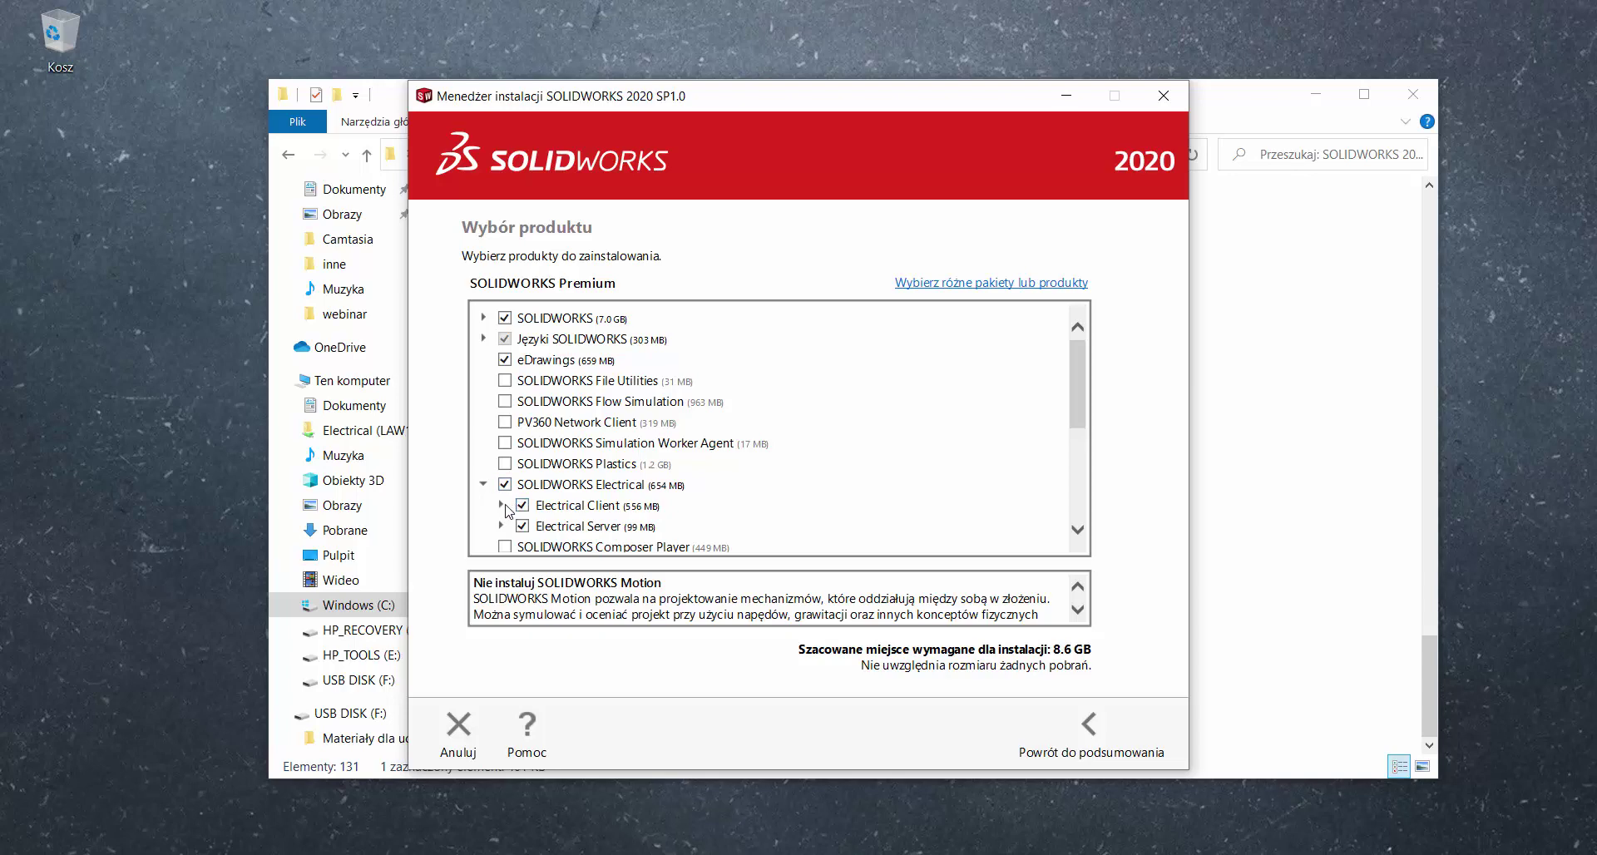
click(501, 505)
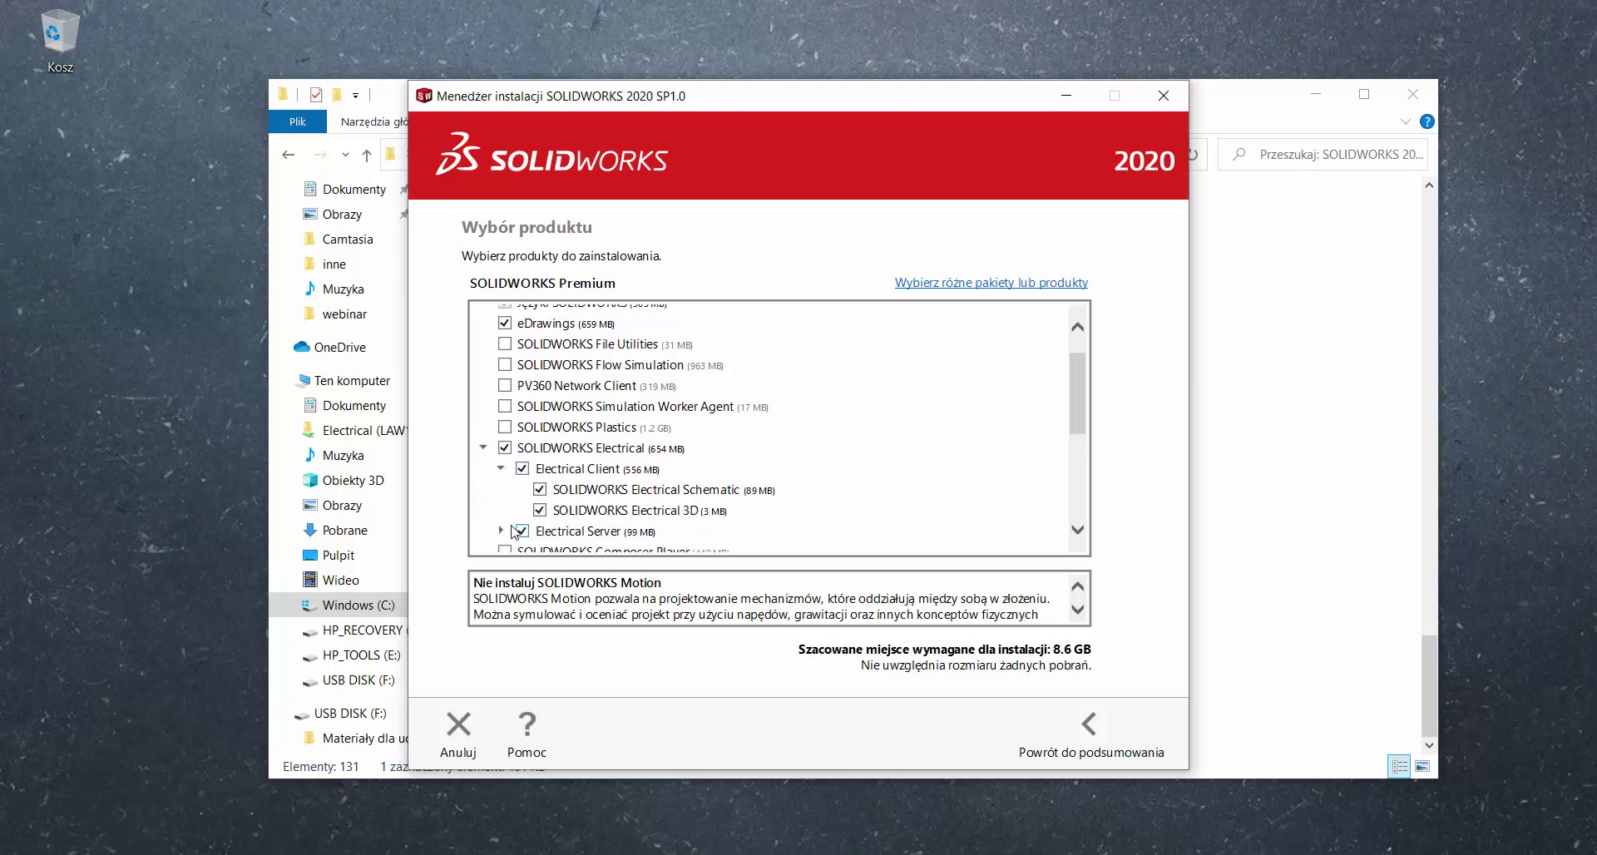
click(502, 531)
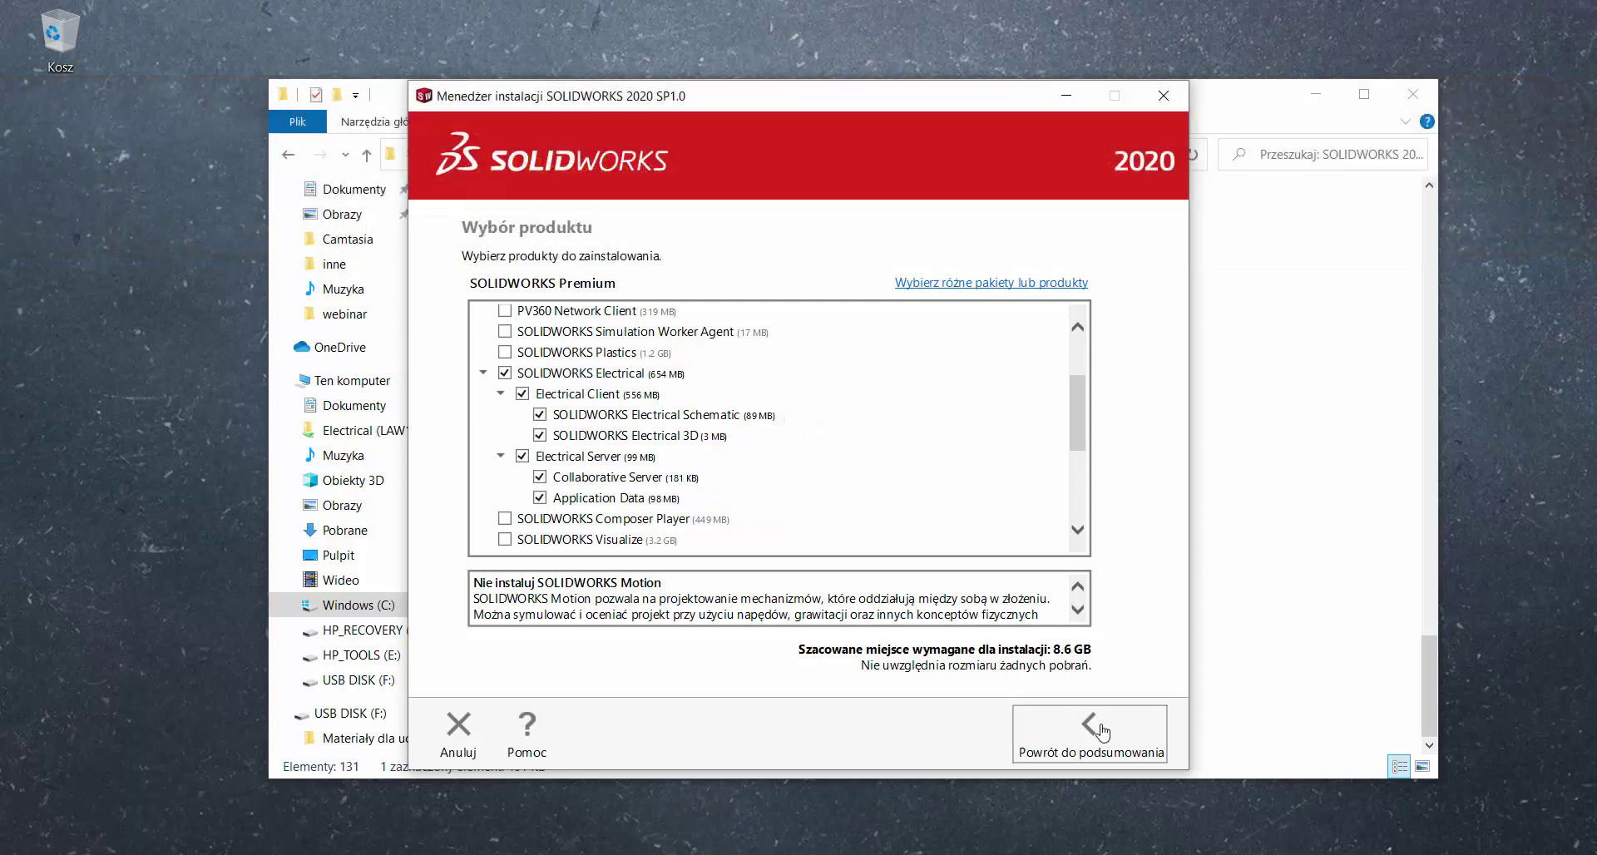
click(1102, 733)
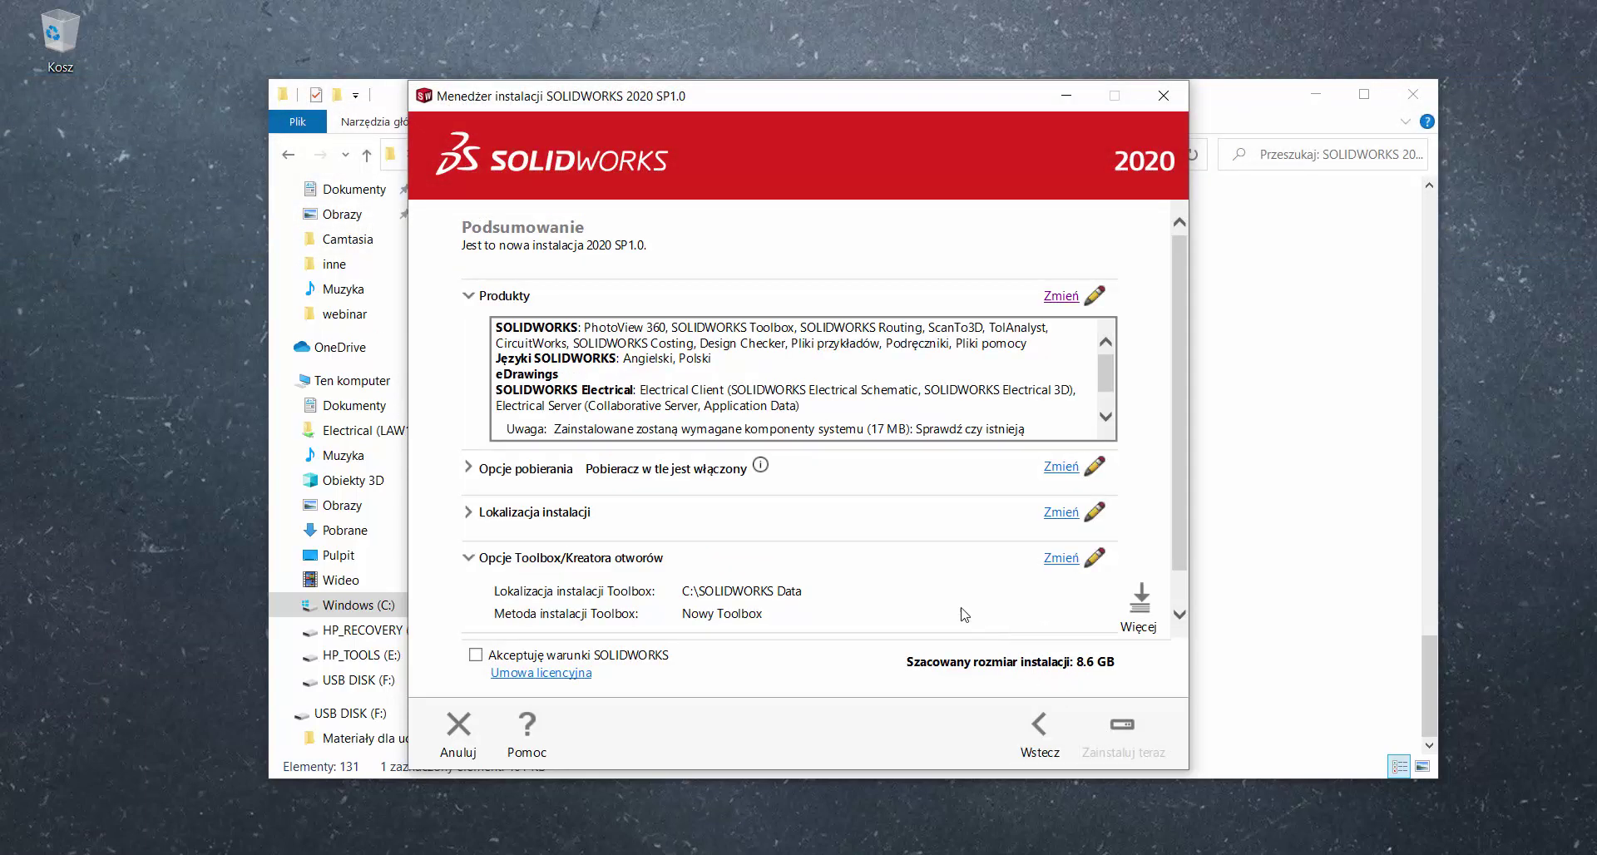
- Open the Electrical program options for editing from the installation summary
scroll(885, 530, down, 1)
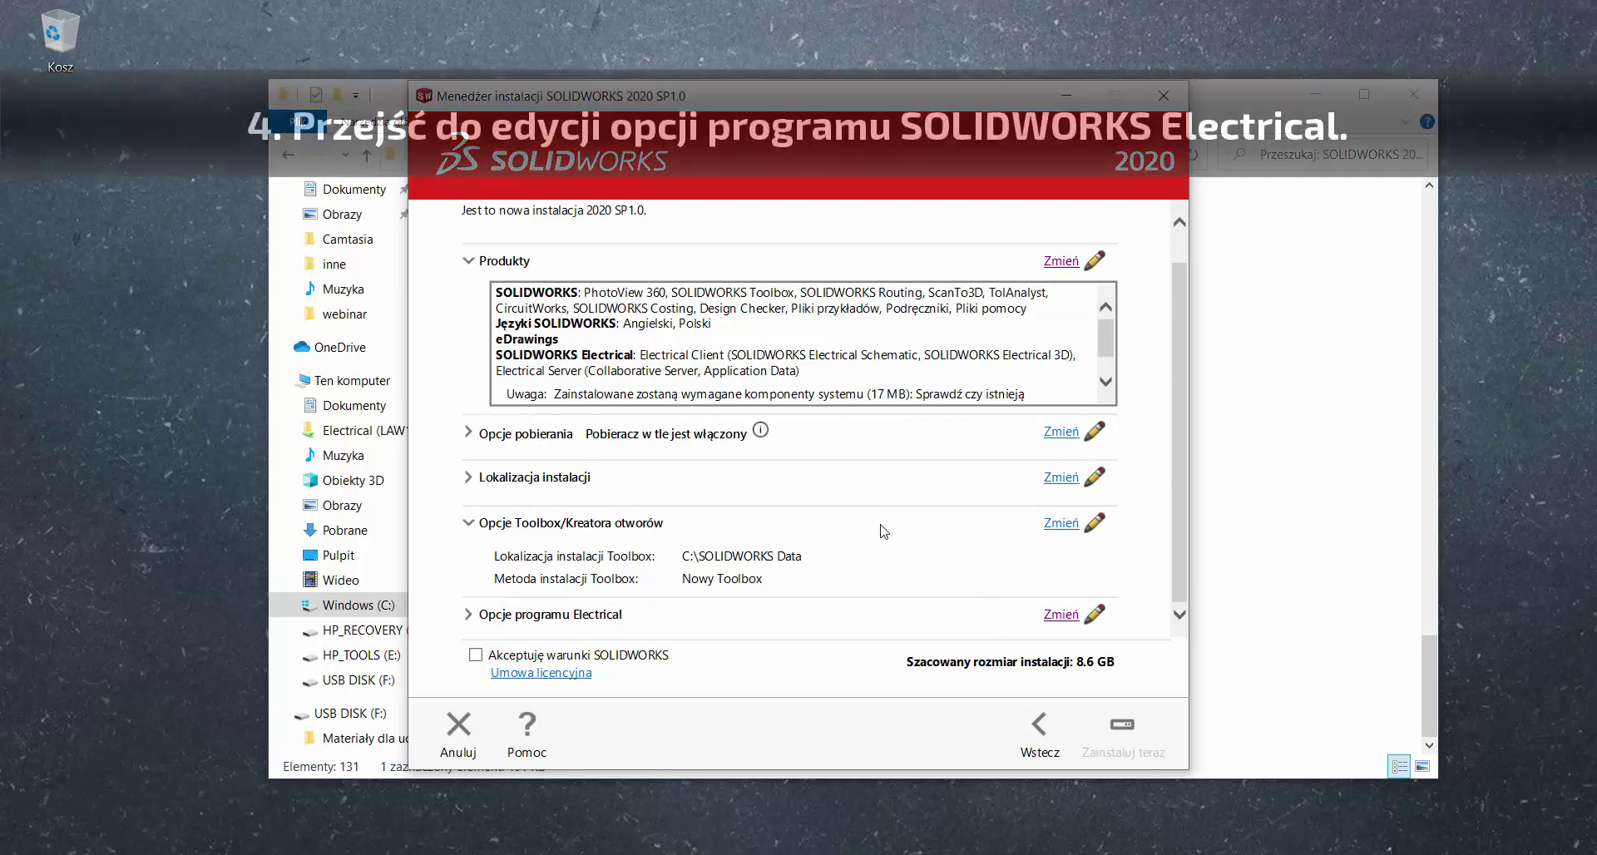
click(1062, 616)
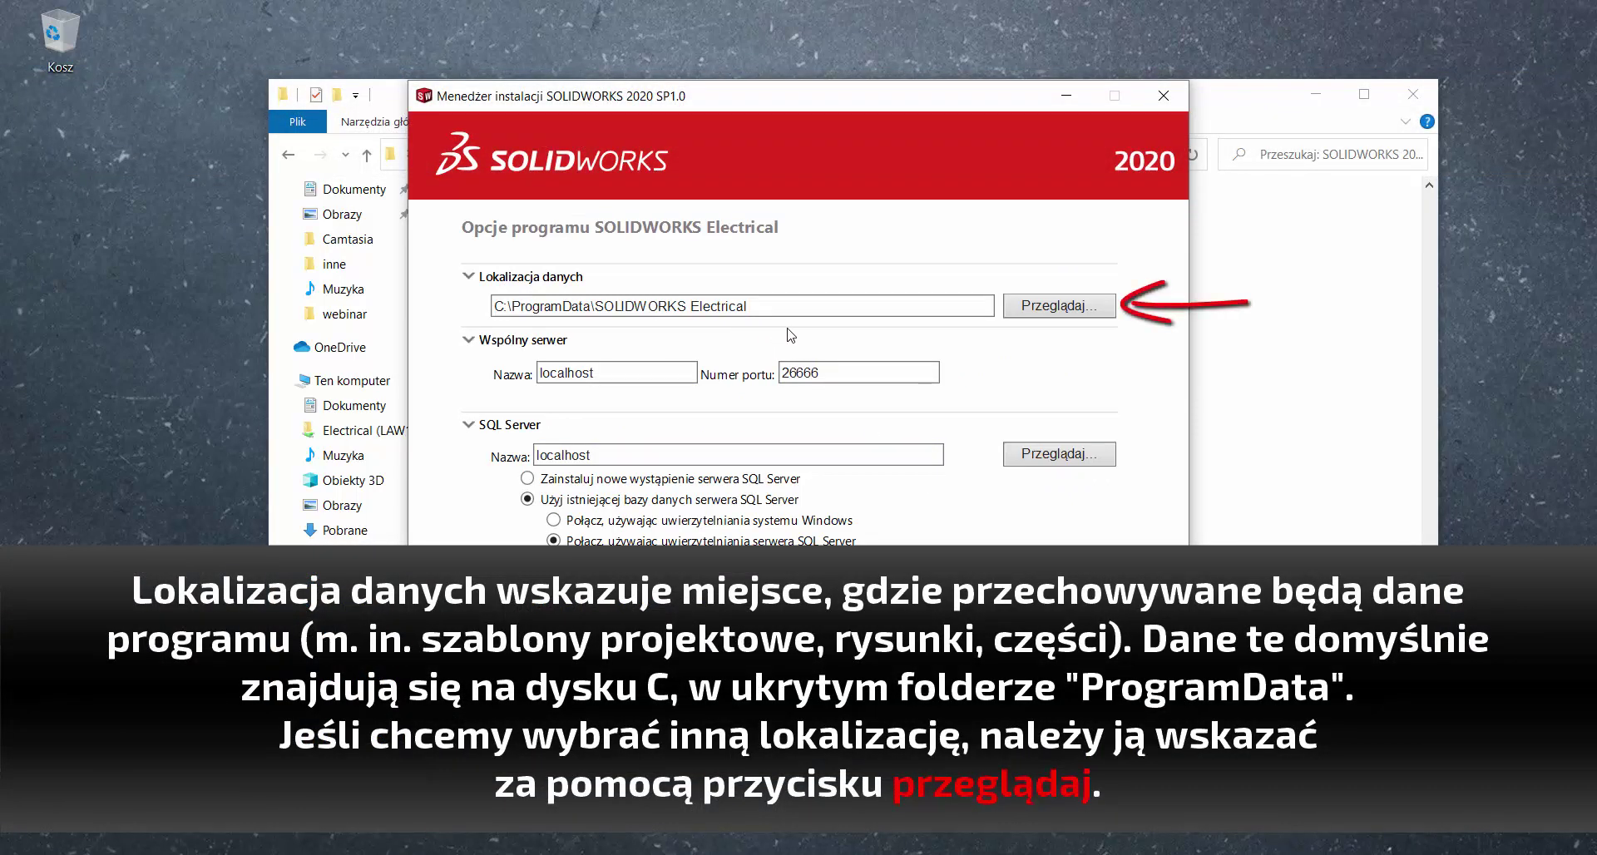
click(1037, 308)
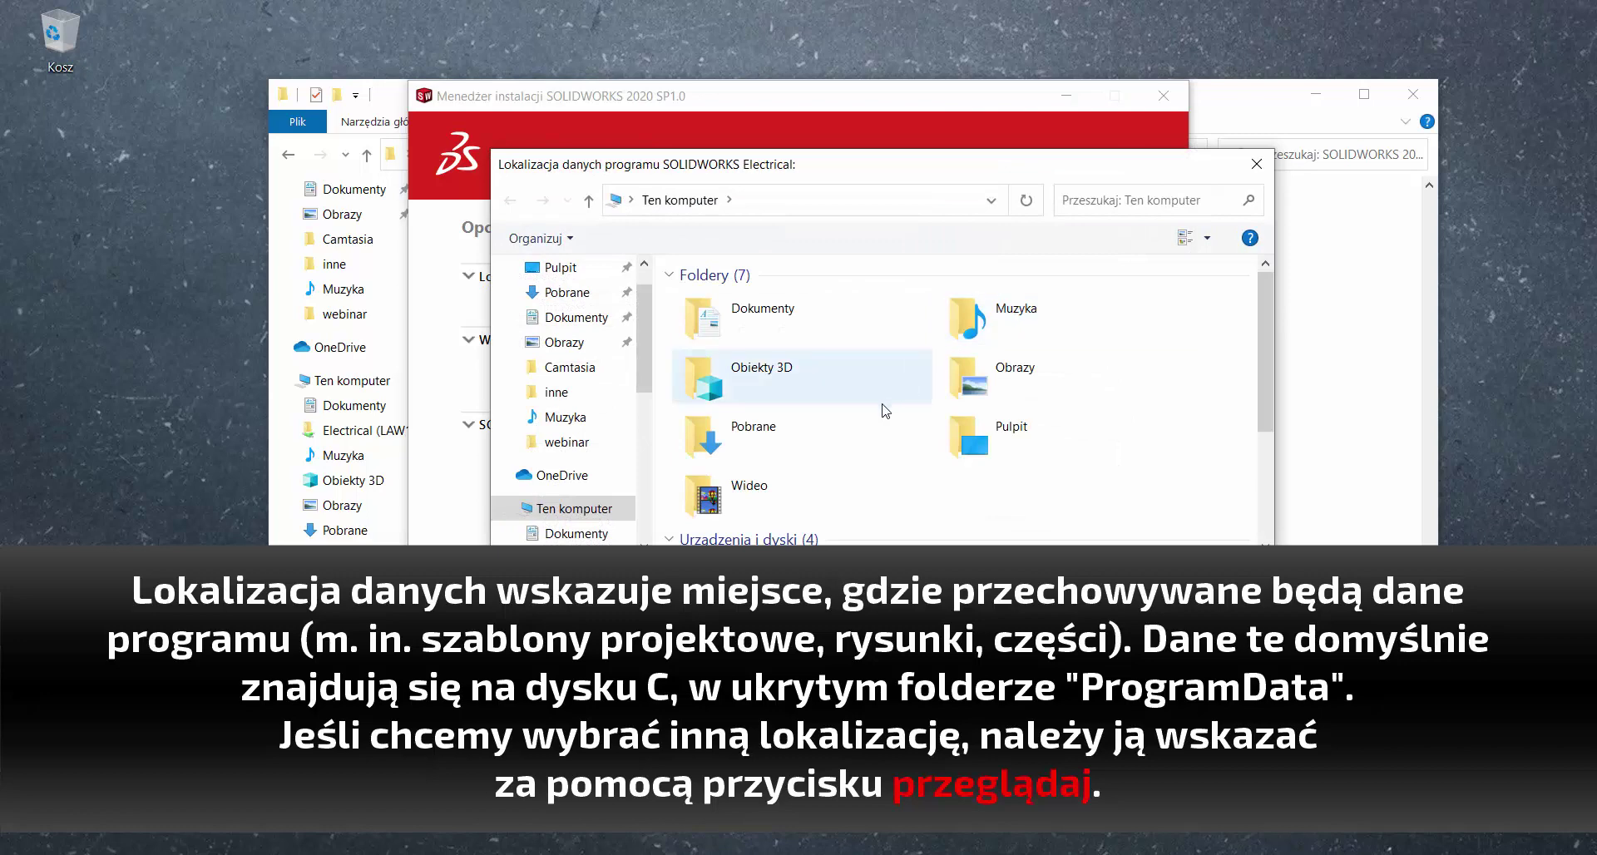
scroll(875, 433, down, 3)
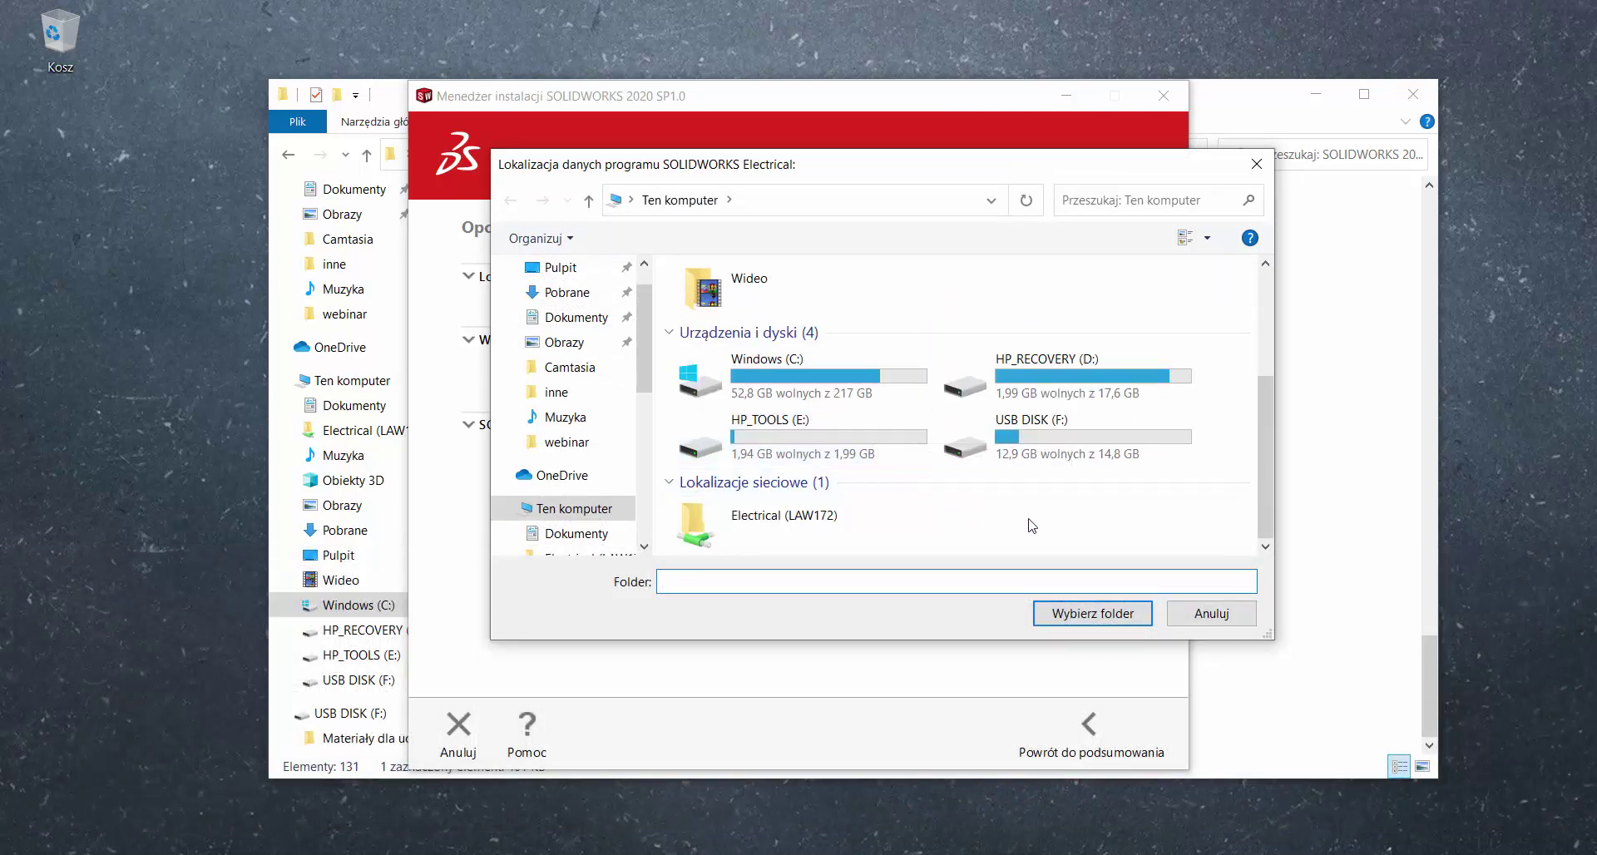
click(1228, 620)
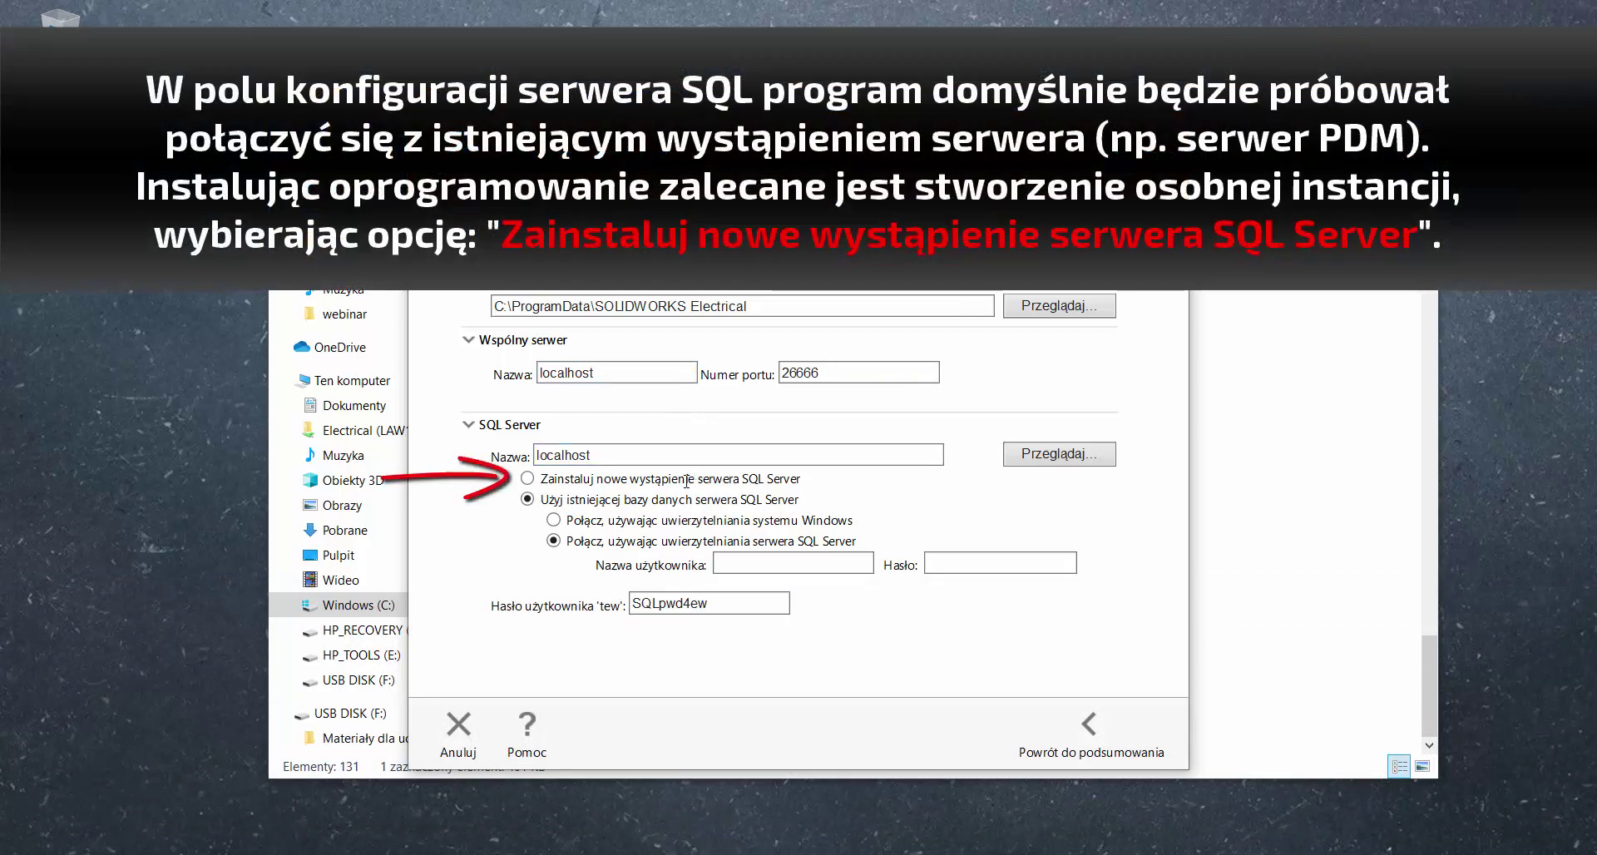
- Choose to install a new SQL Server instance named localhost\TEW_SQLEXPRESS and return to the installation summary
click(527, 484)
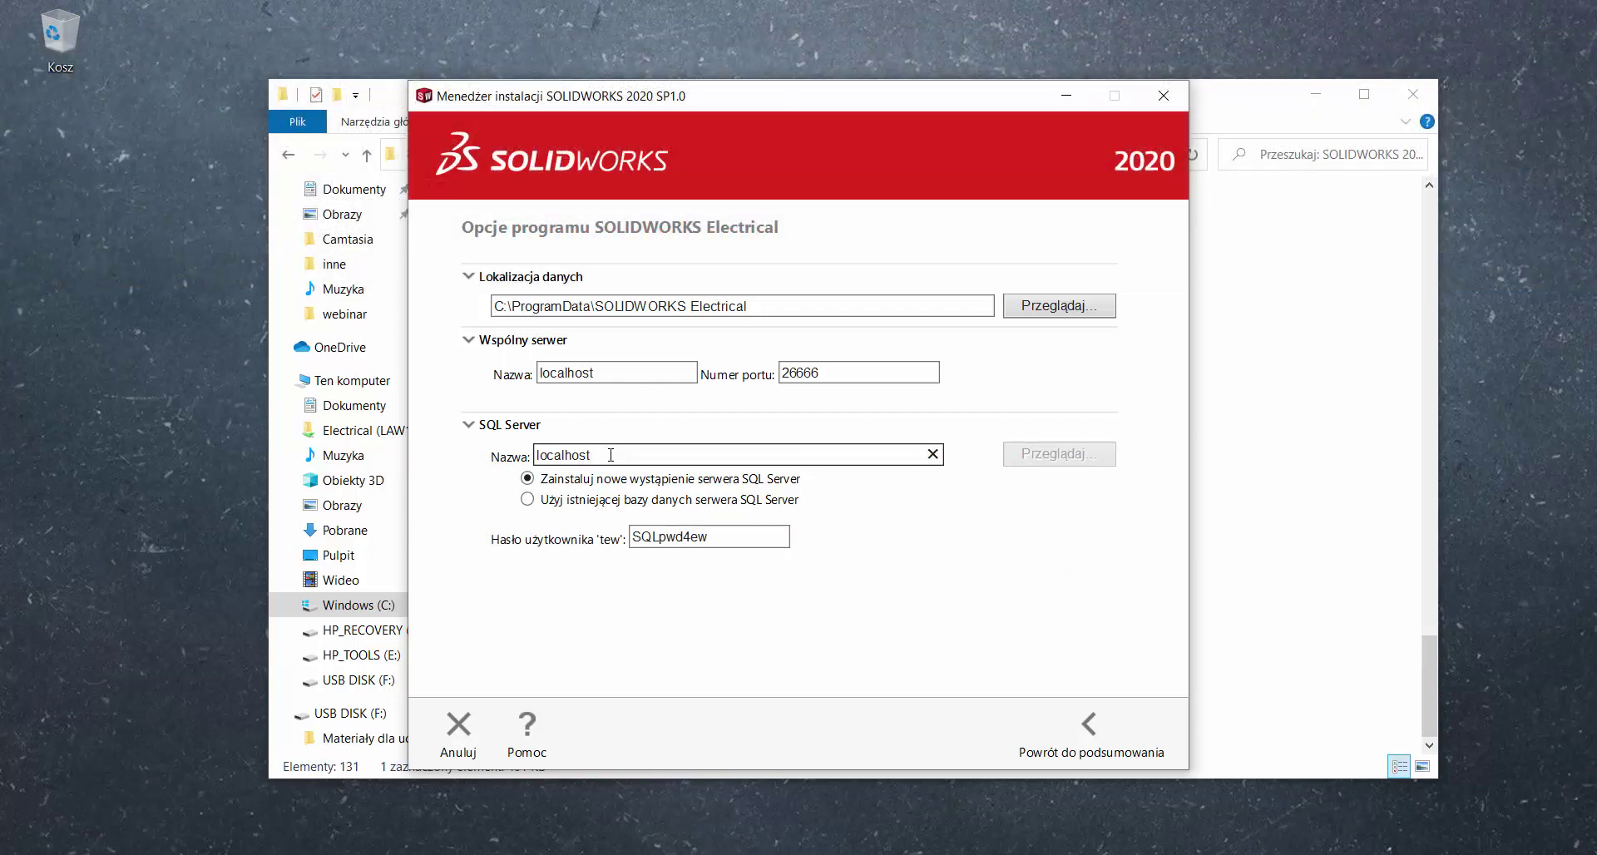
text(\)
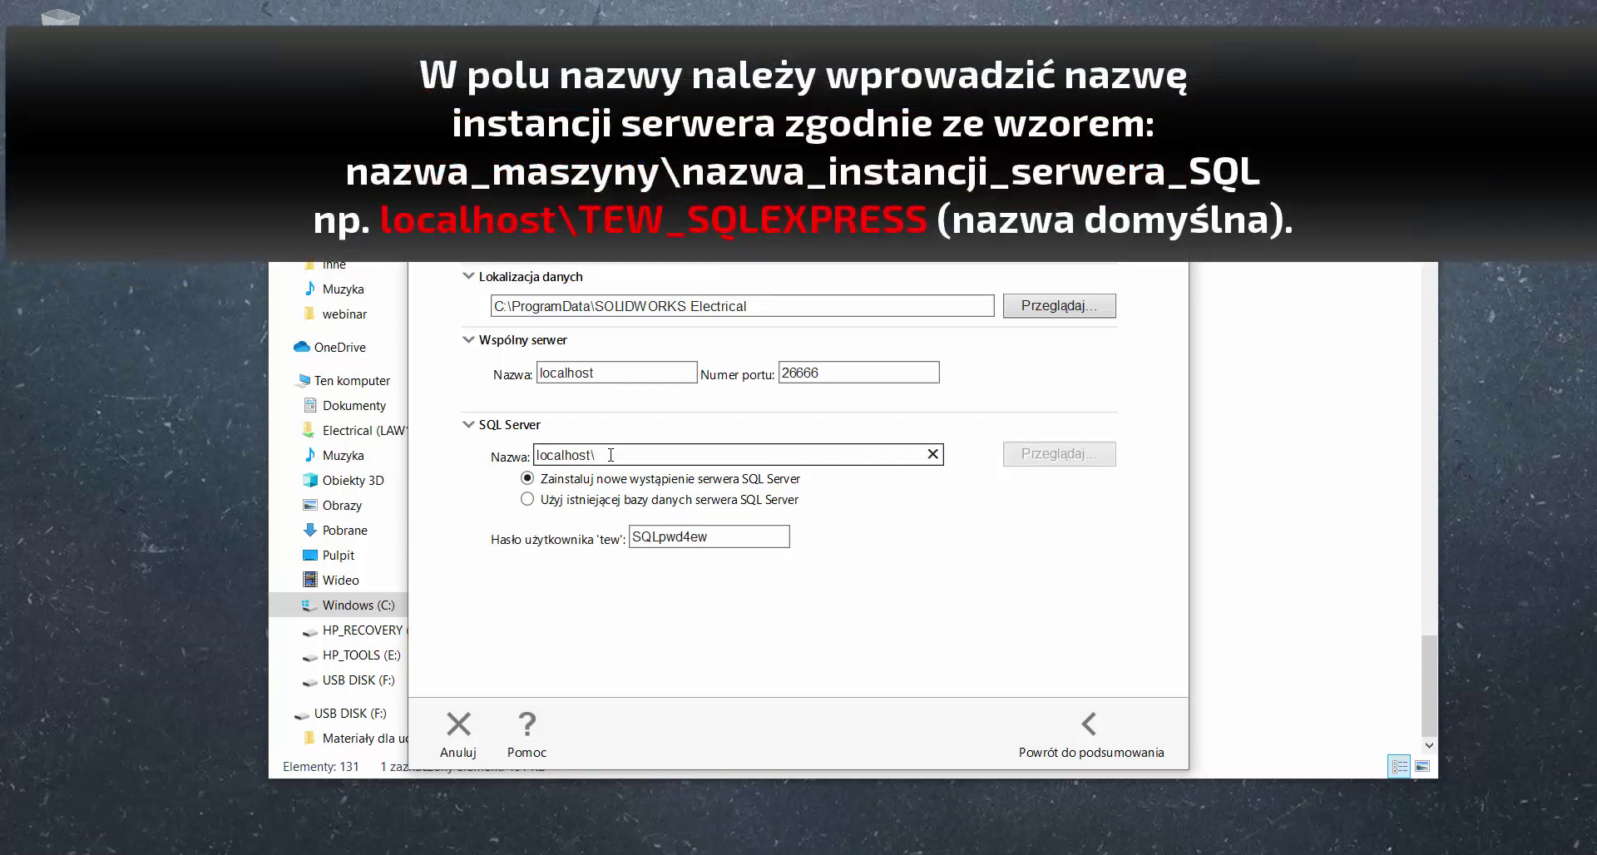
text(TEW_SQ)
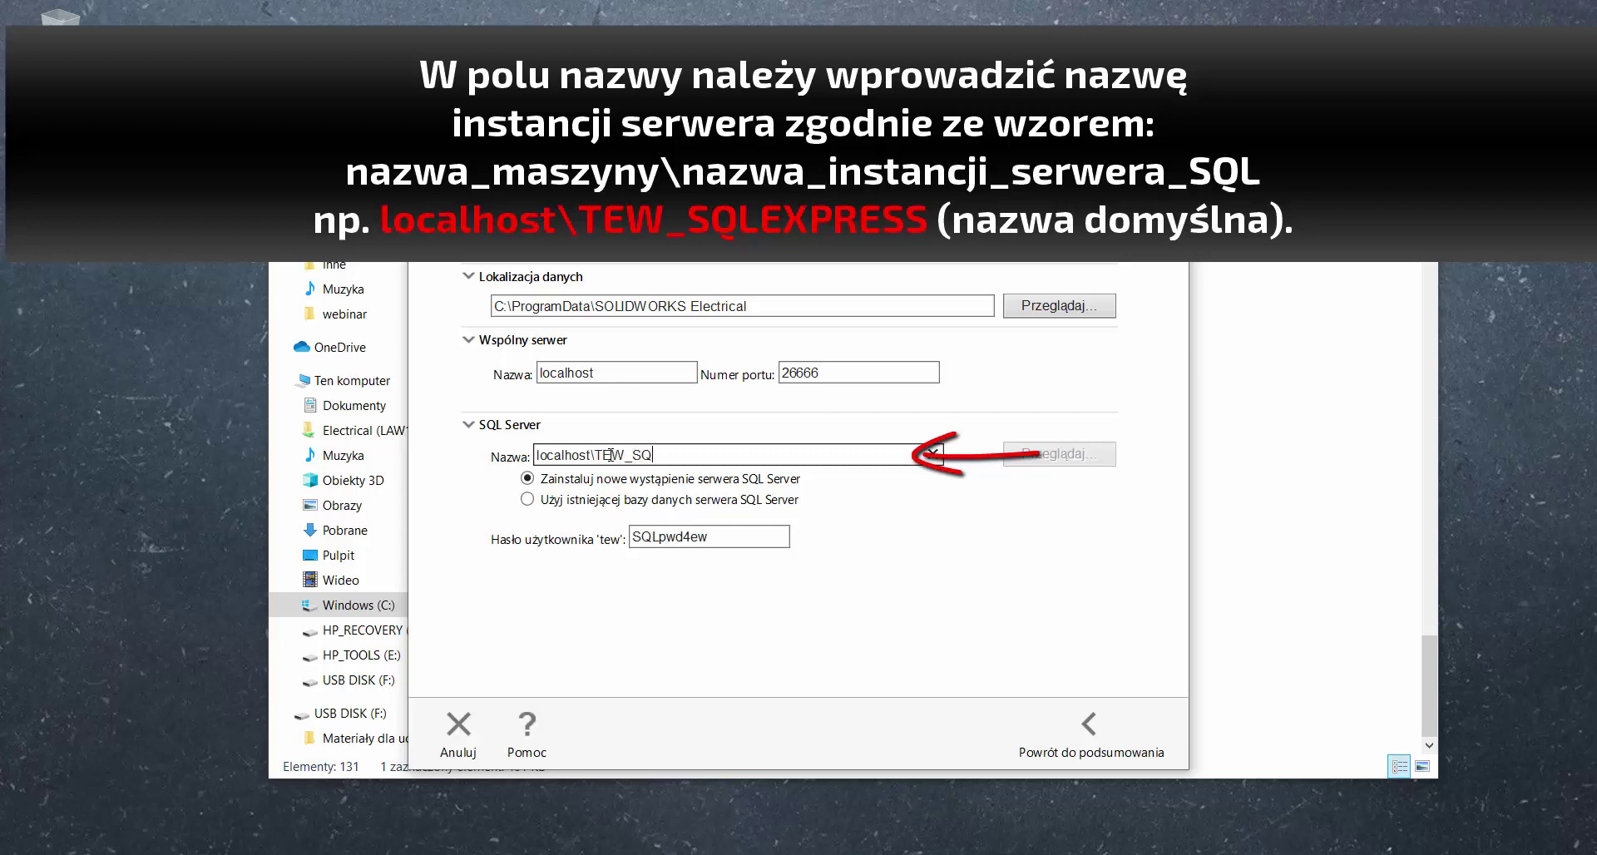
text(LEX)
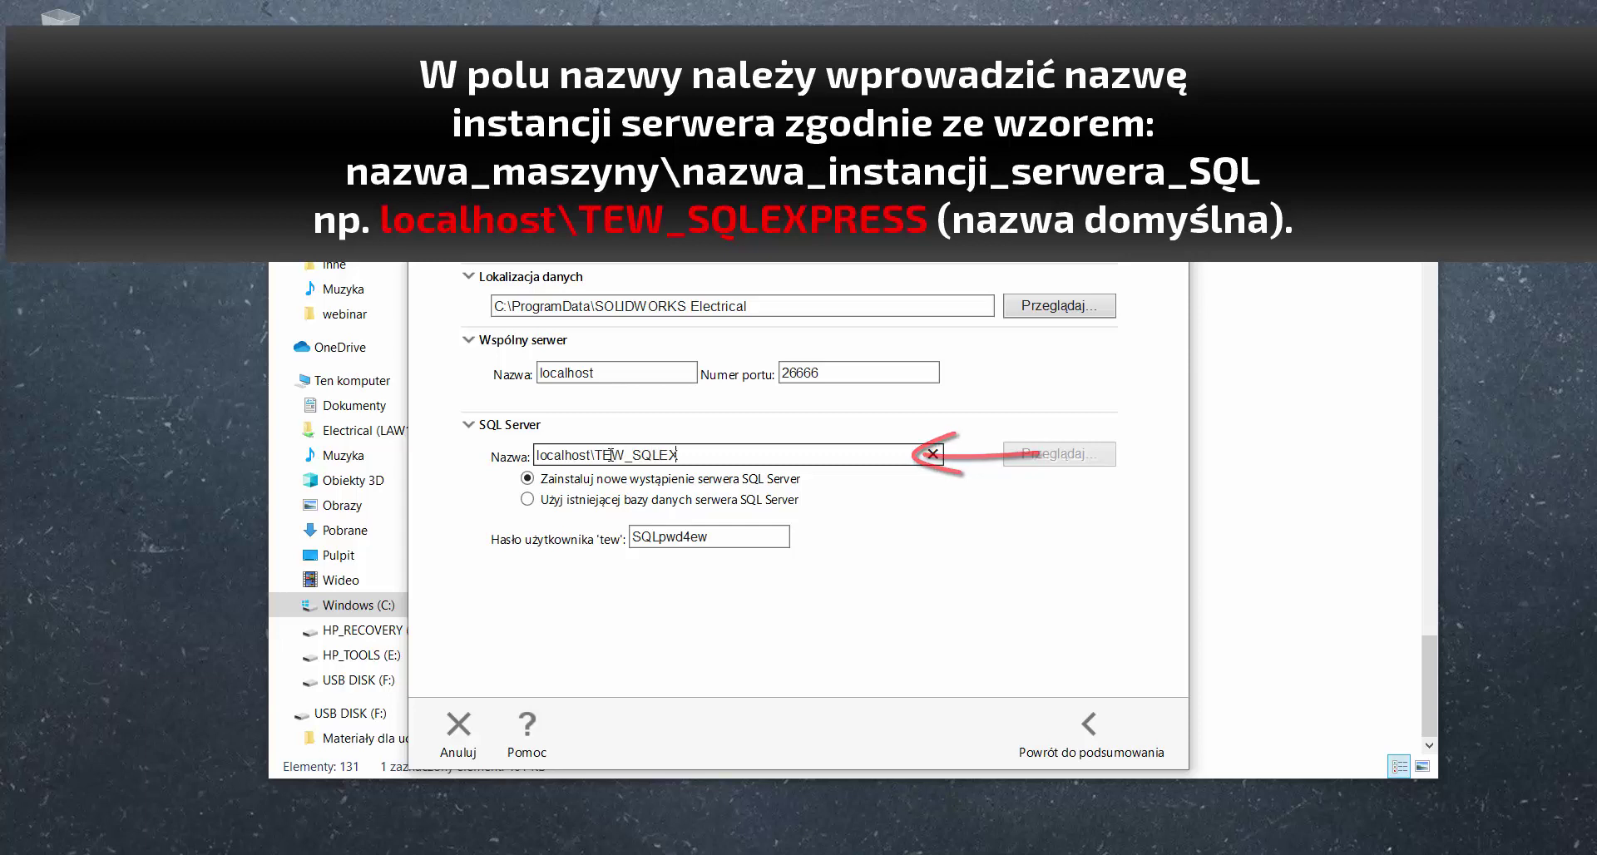
text(PRESS)
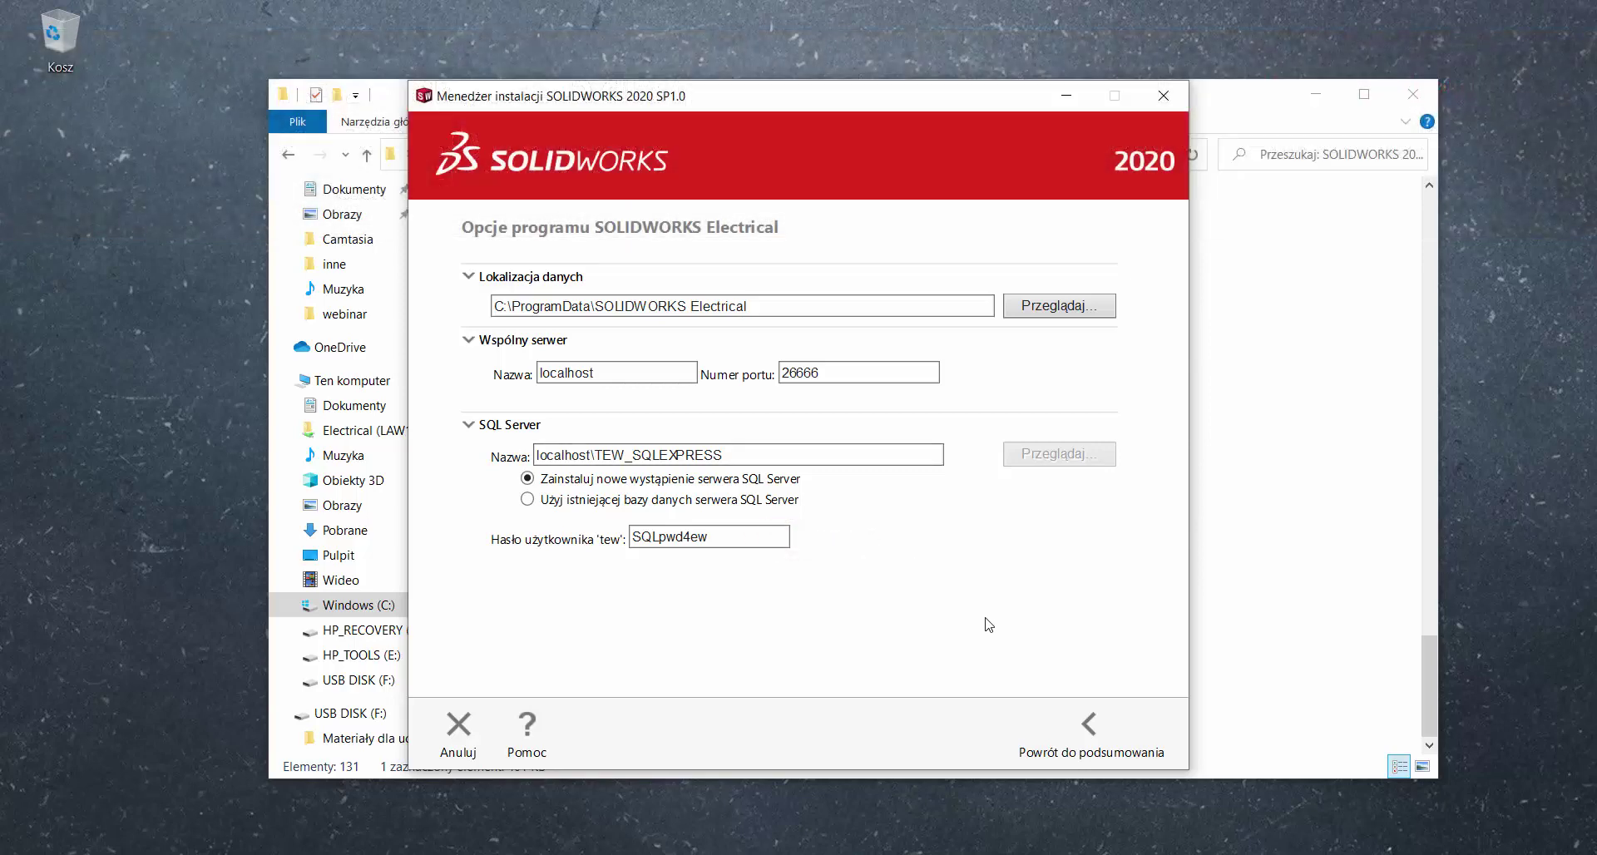
click(1088, 730)
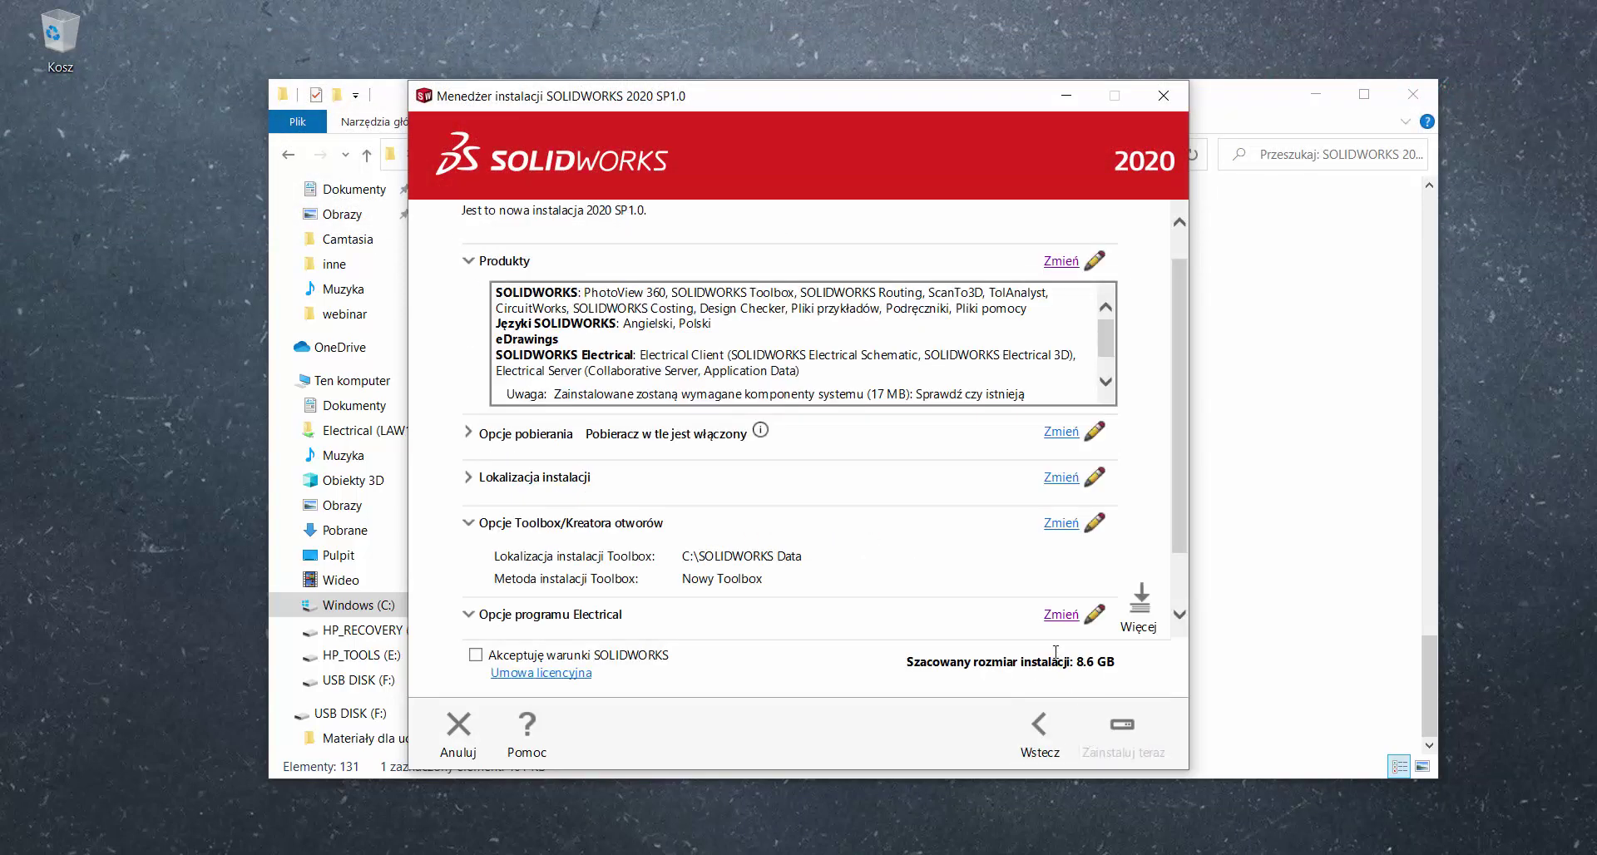
- Accept the SOLIDWORKS licence terms, then run the installation through to completion and close the installer
scroll(978, 606, down, 1)
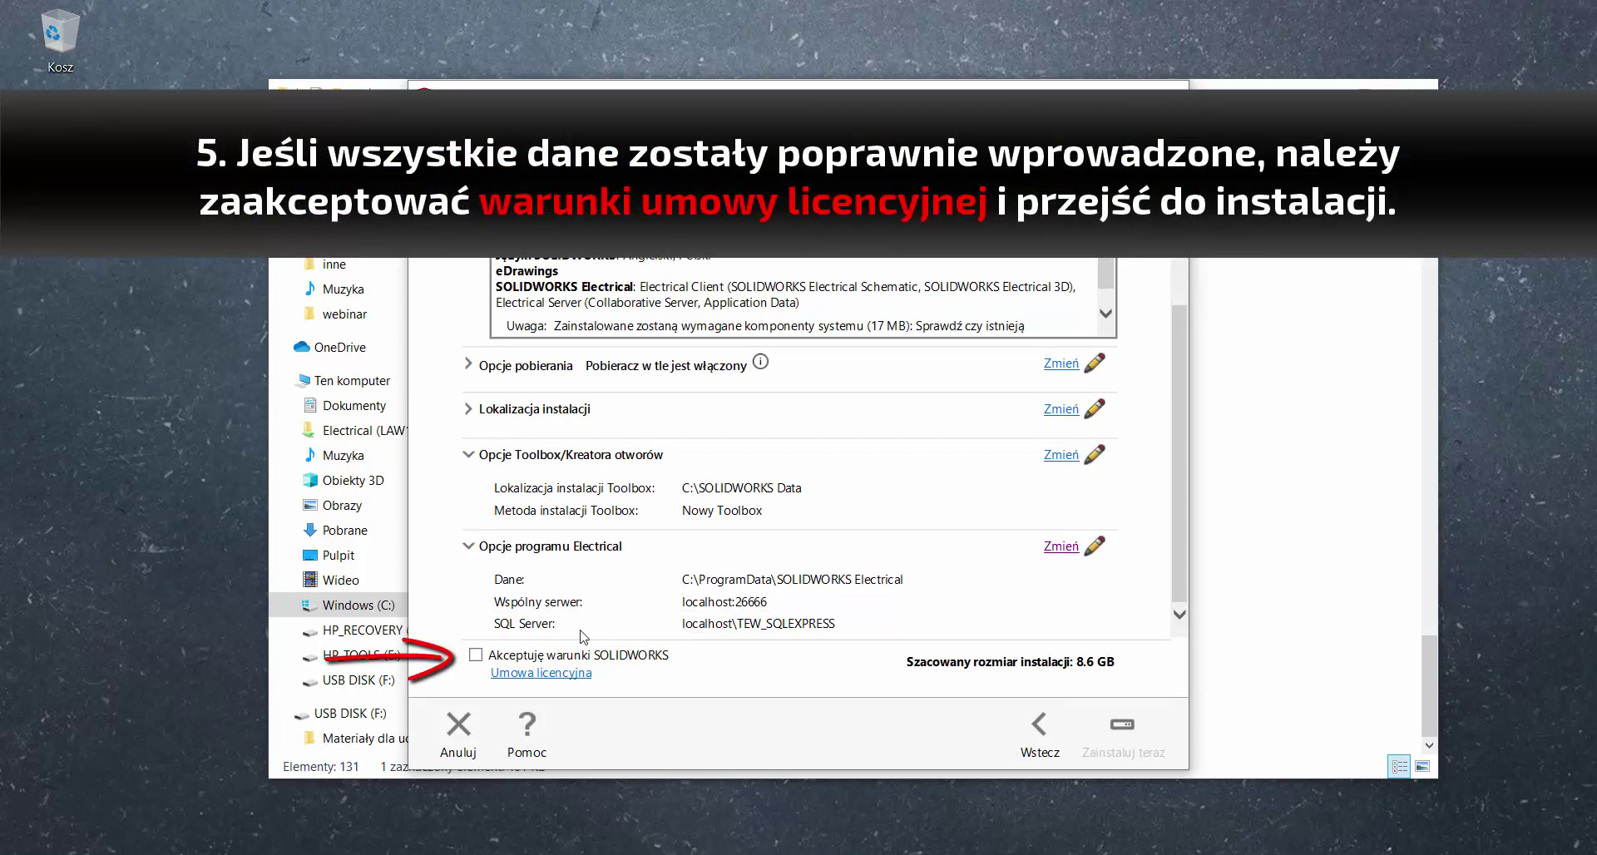
click(476, 657)
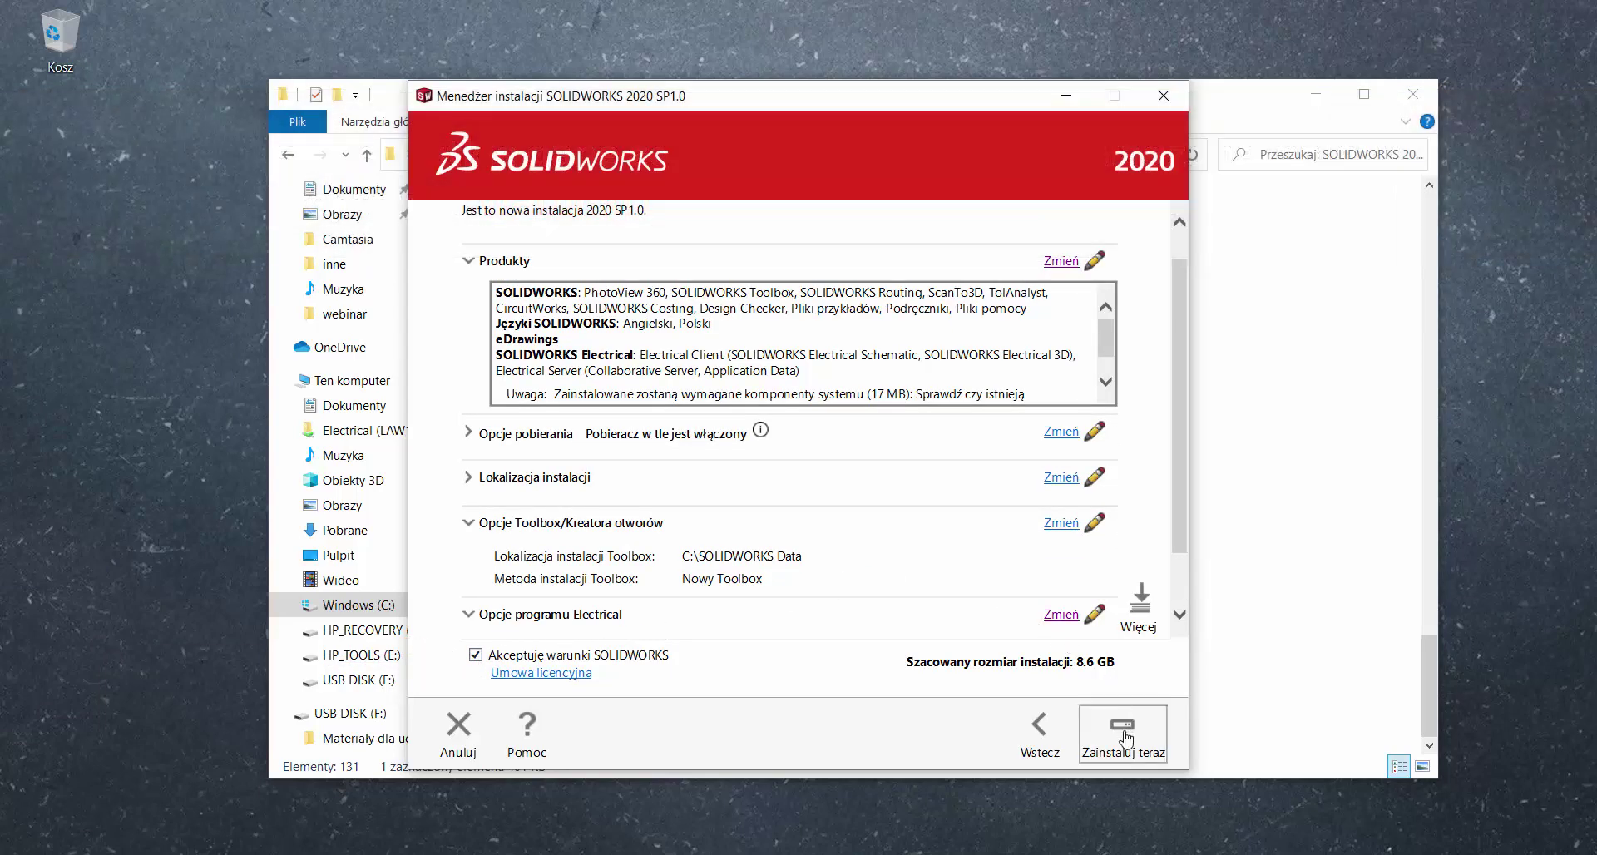
click(1123, 730)
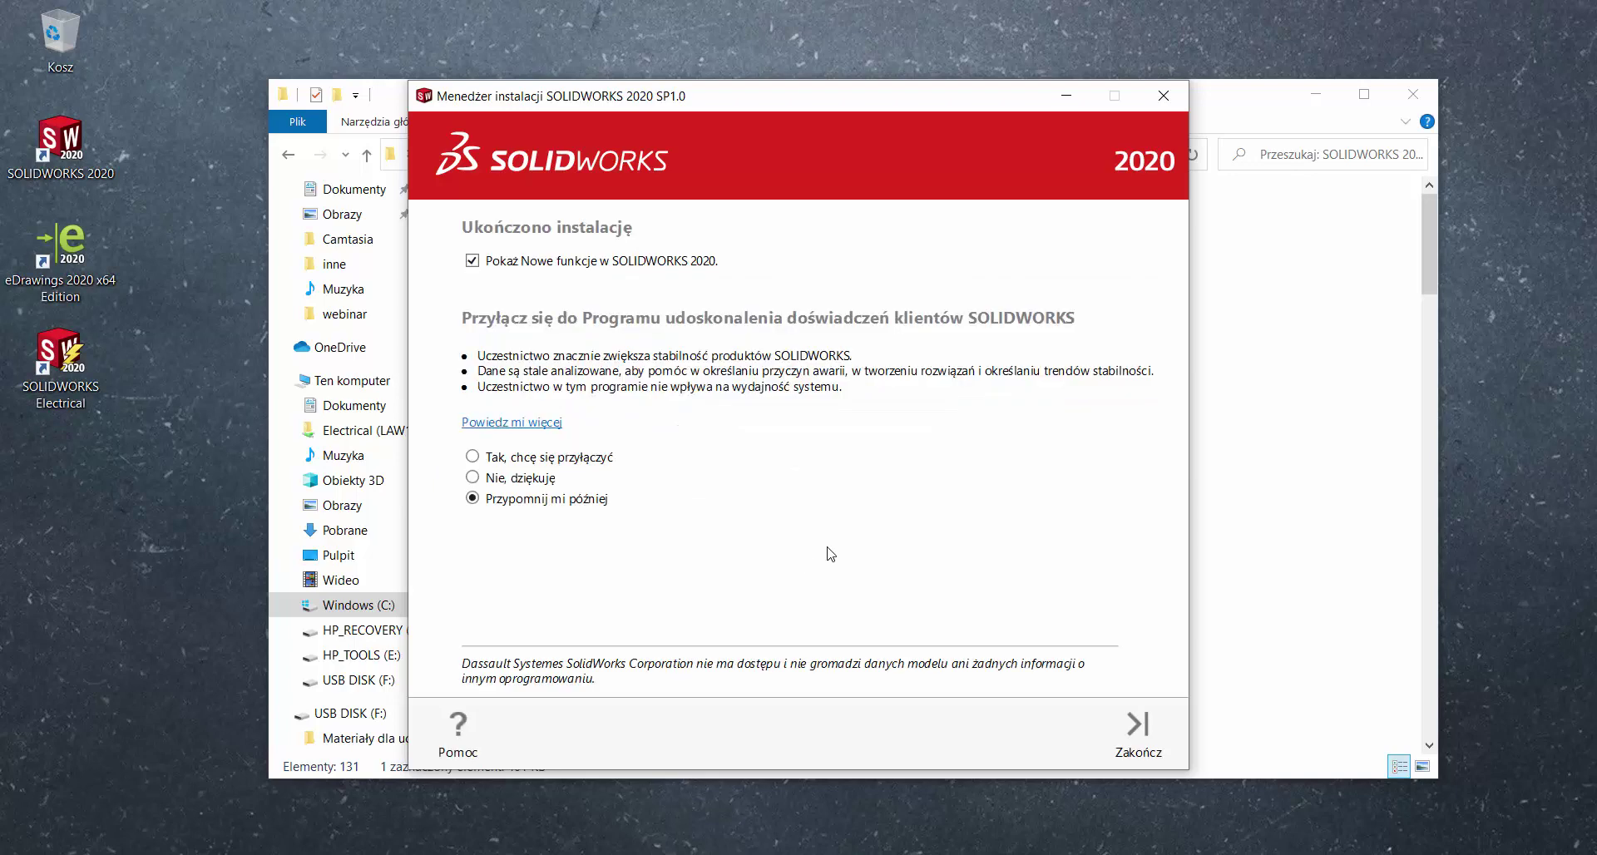
click(1140, 732)
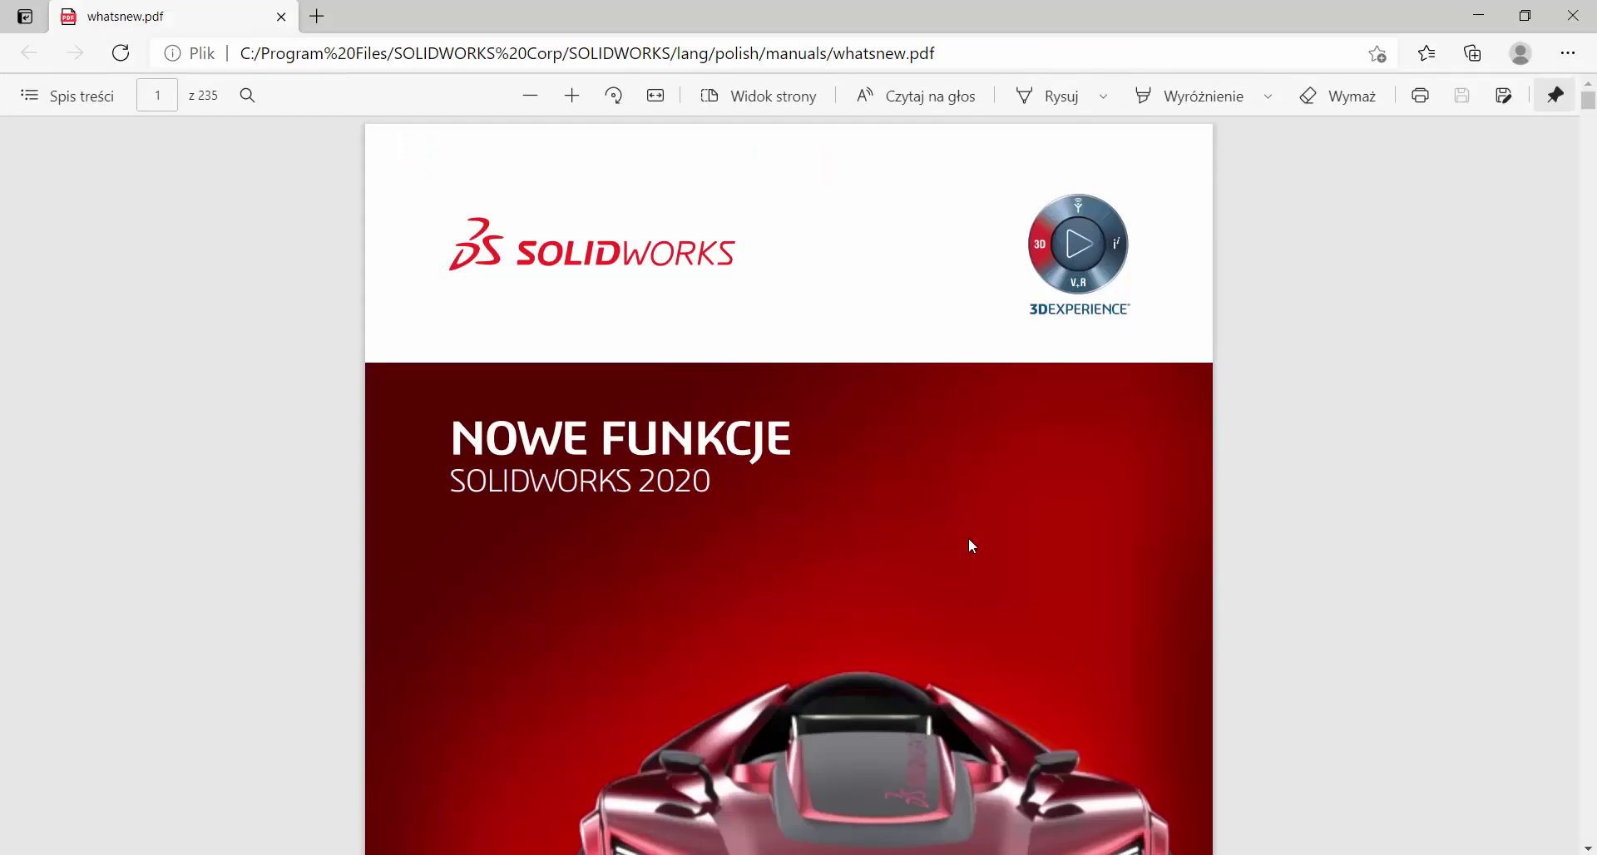
- Look through the contents of the SOLIDWORKS 2020 new features PDF and go to the SOLIDWORKS Electrical chapter
scroll(970, 546, down, 10)
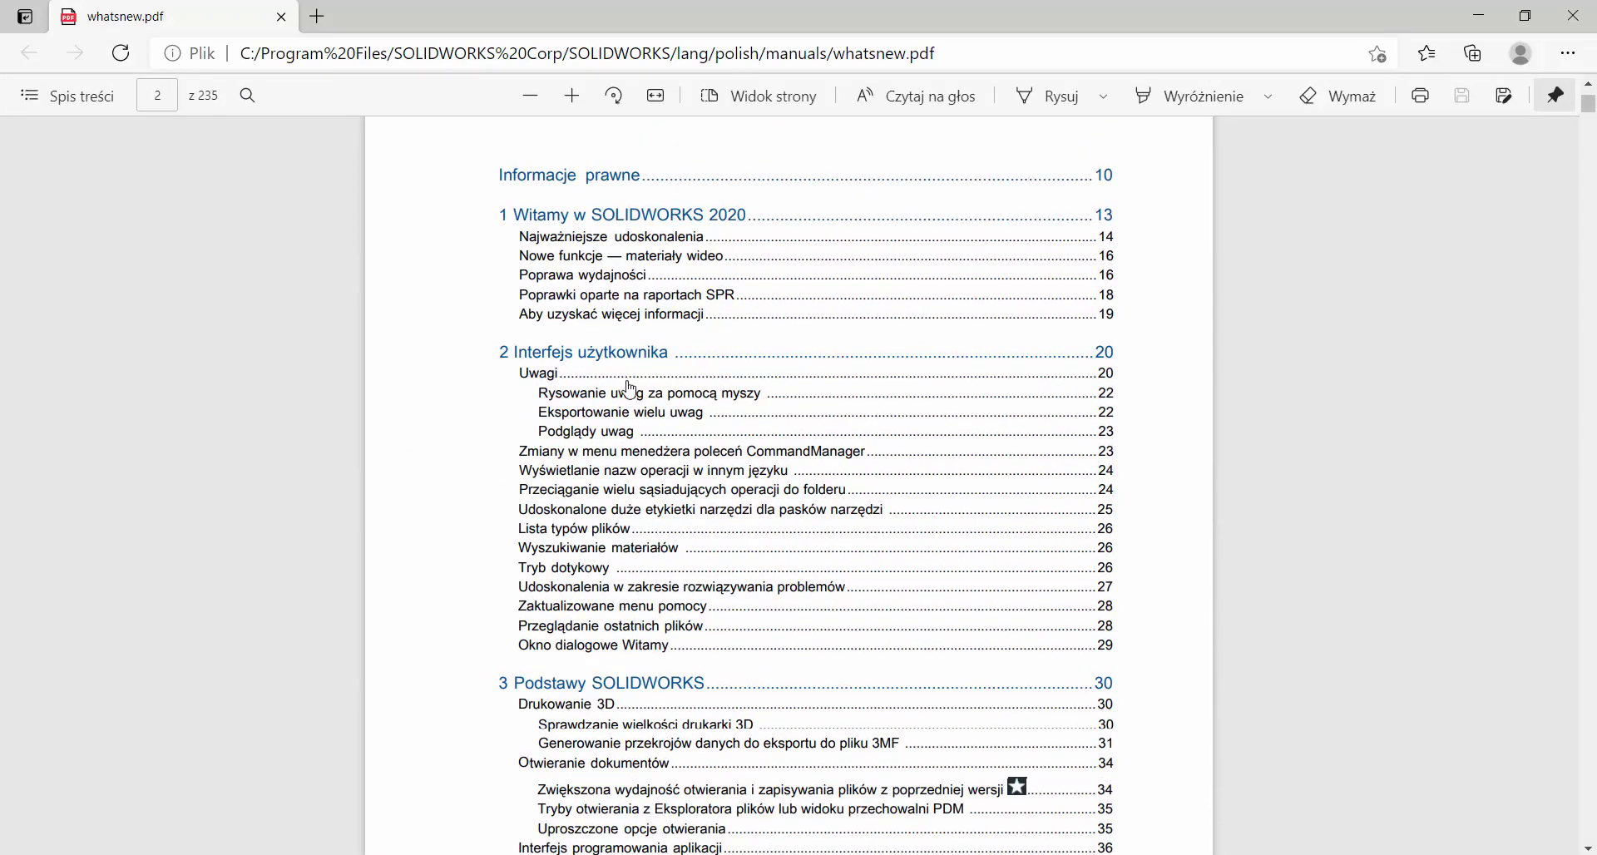
scroll(629, 391, down, 15)
scroll(643, 470, down, 15)
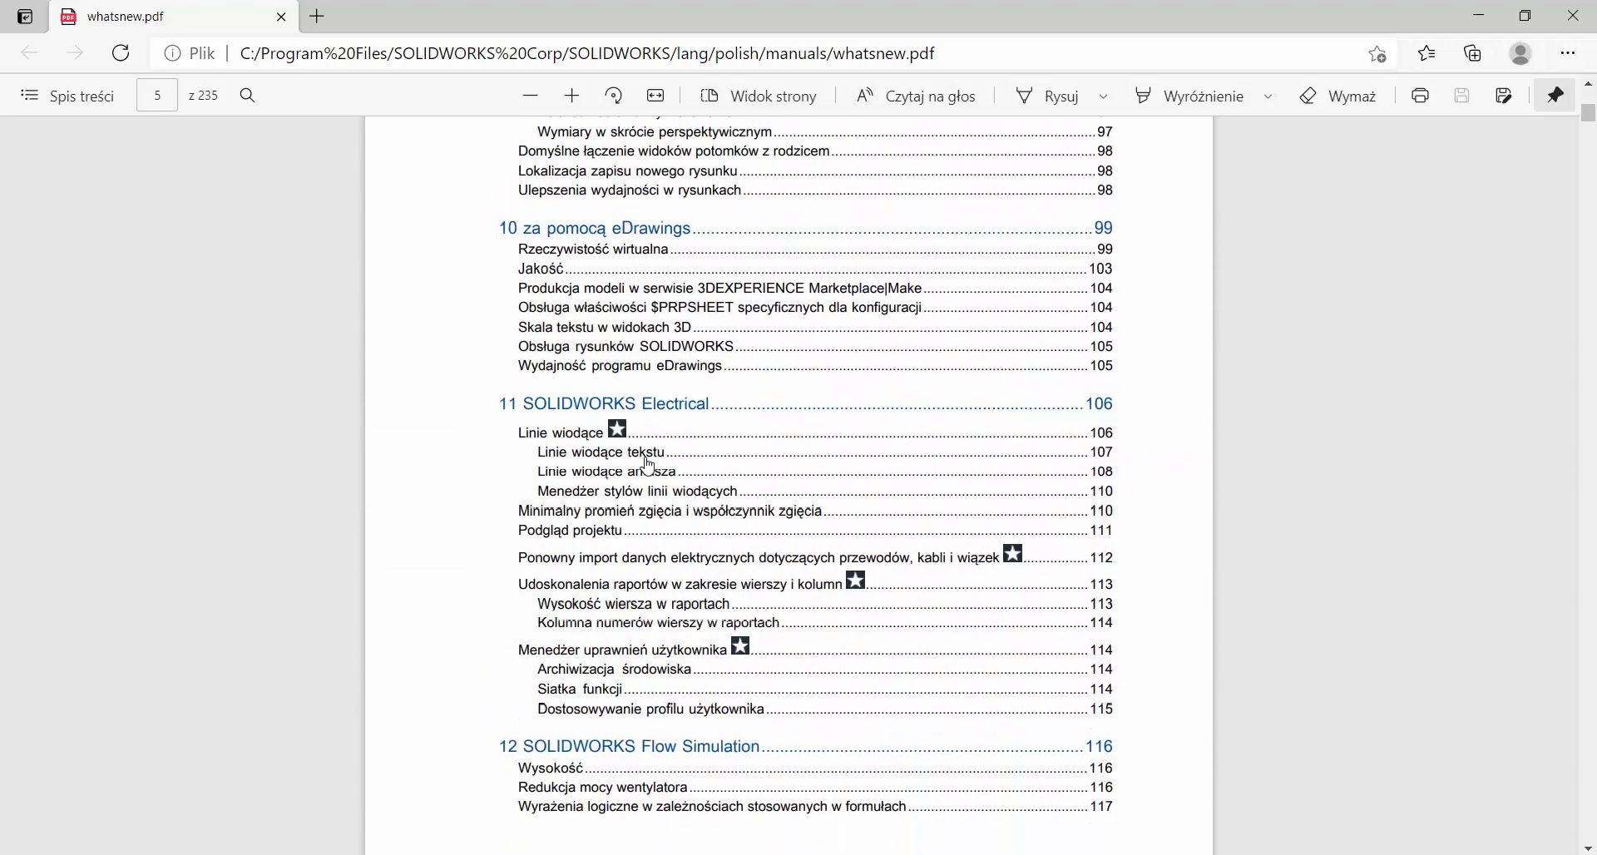
click(688, 406)
scroll(958, 341, down, 10)
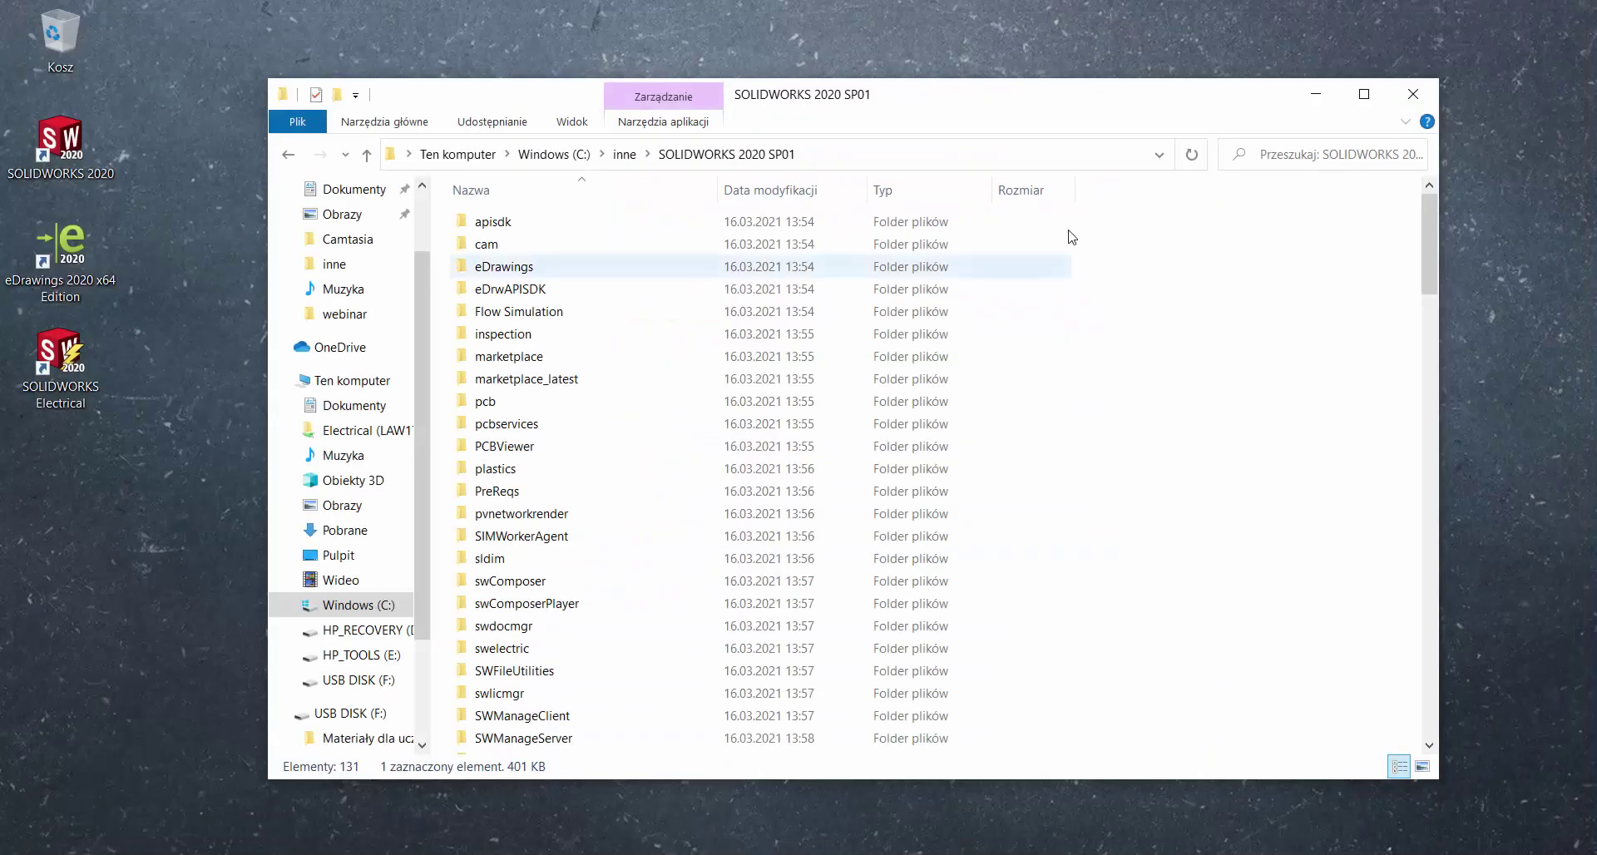
- Close the installation folder, then start SOLIDWORKS Electrical from the desktop and accept its licence agreement
click(1412, 102)
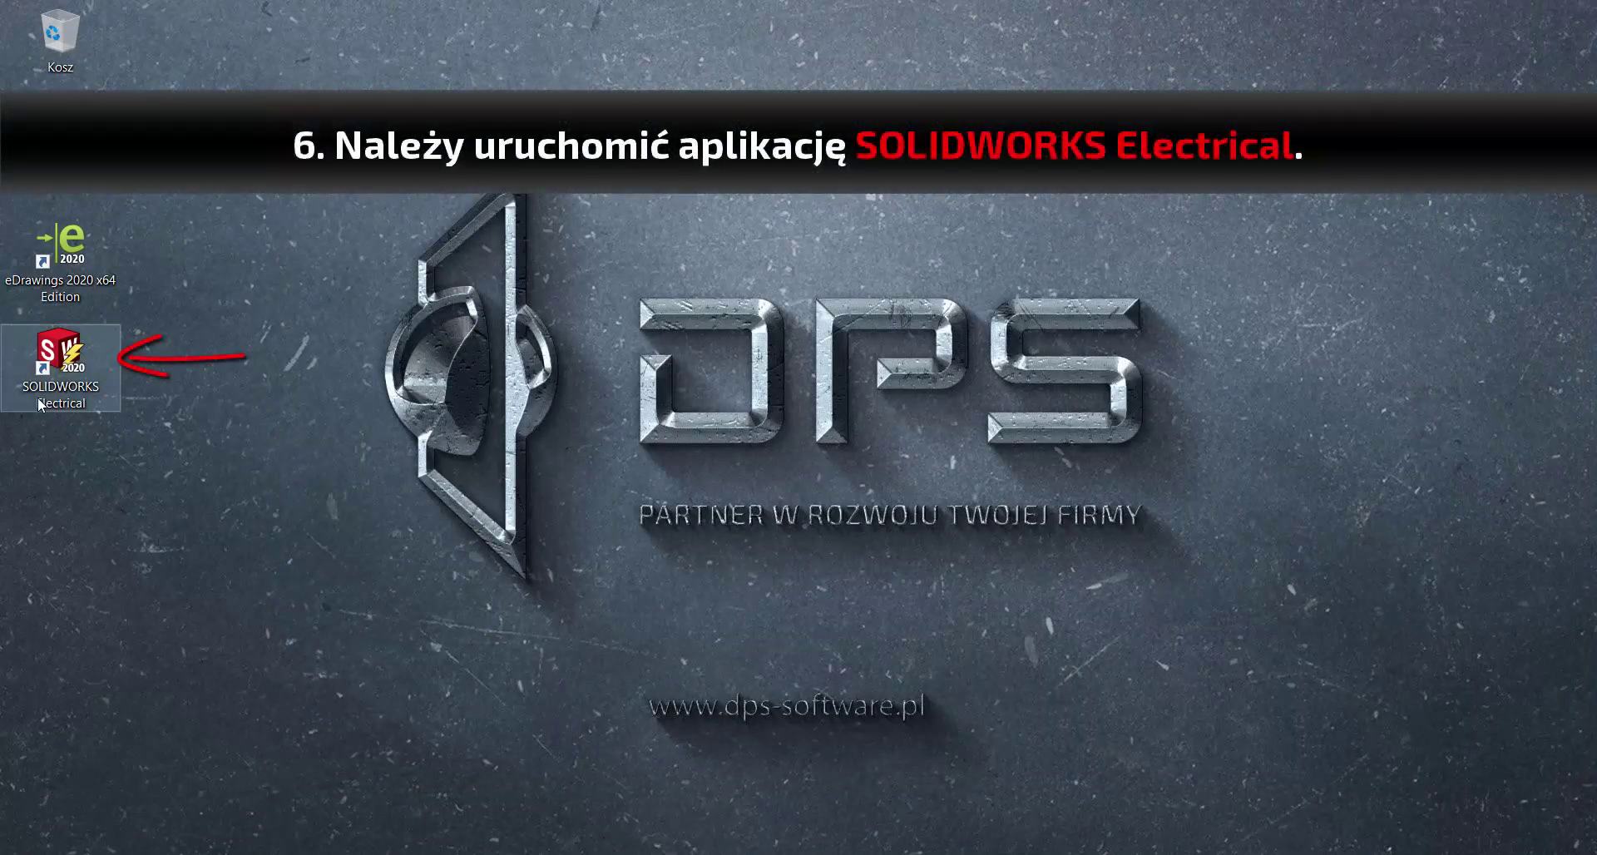
double_click(60, 362)
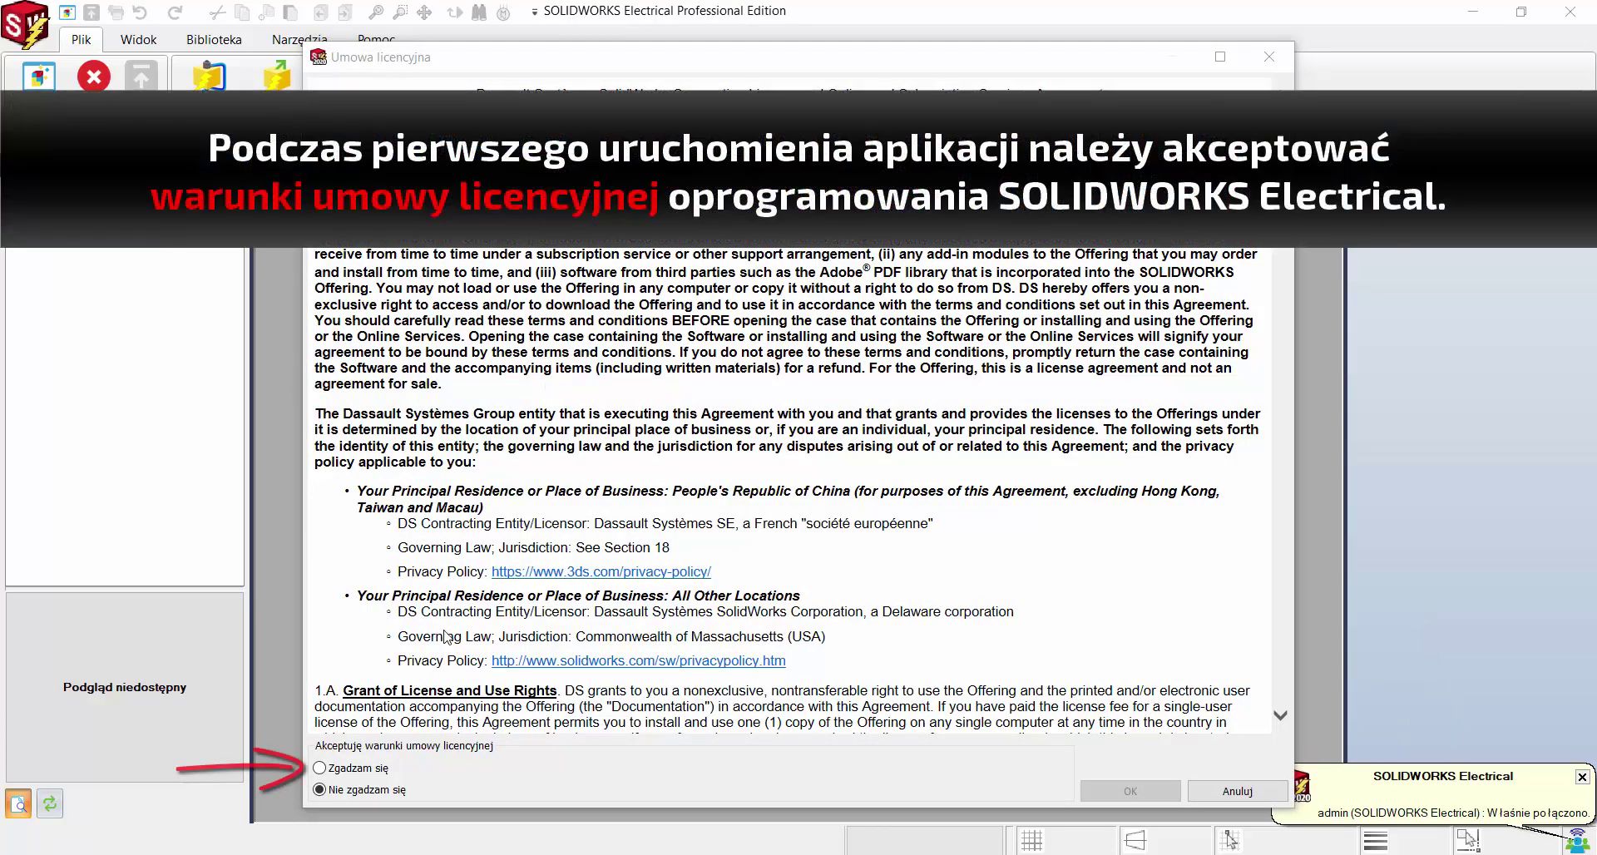
click(322, 769)
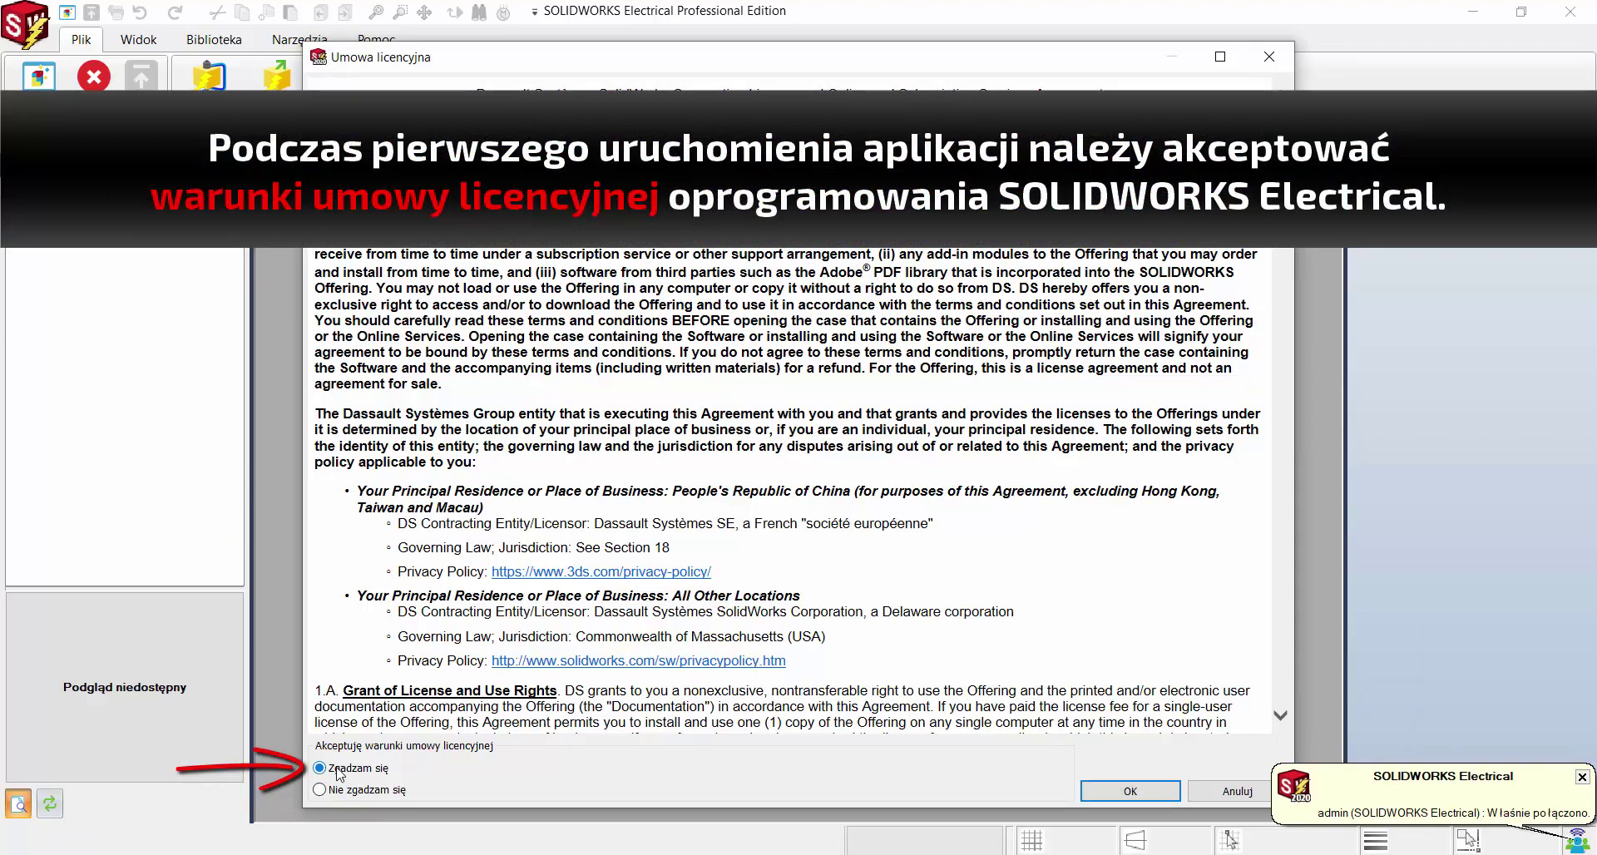
click(1114, 792)
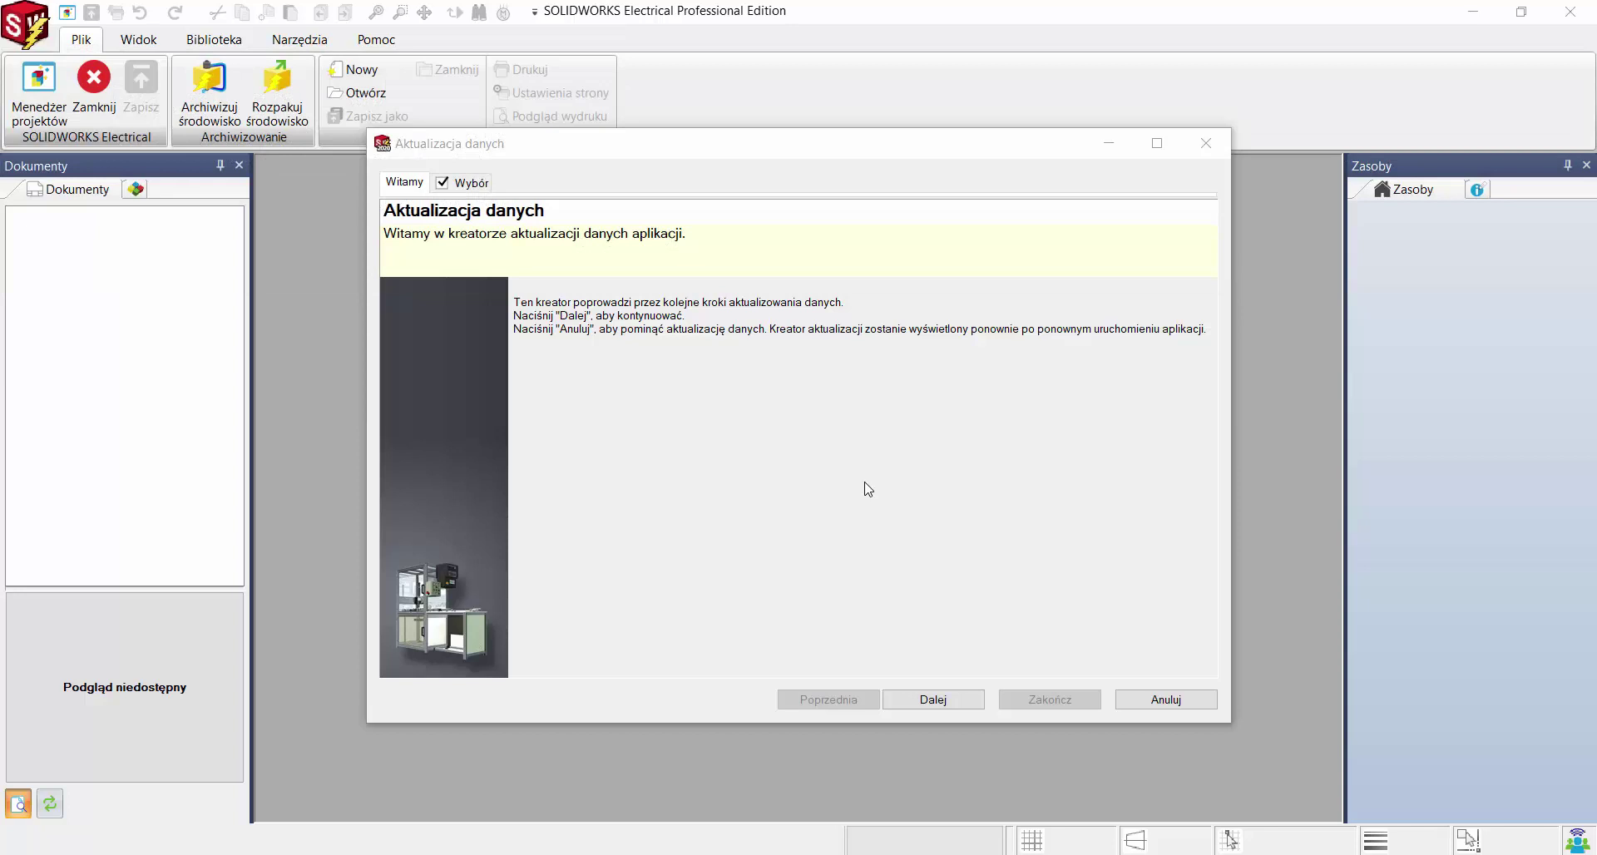
- Run the application data update with all data categories kept selected, then finish the wizard from its report
click(481, 185)
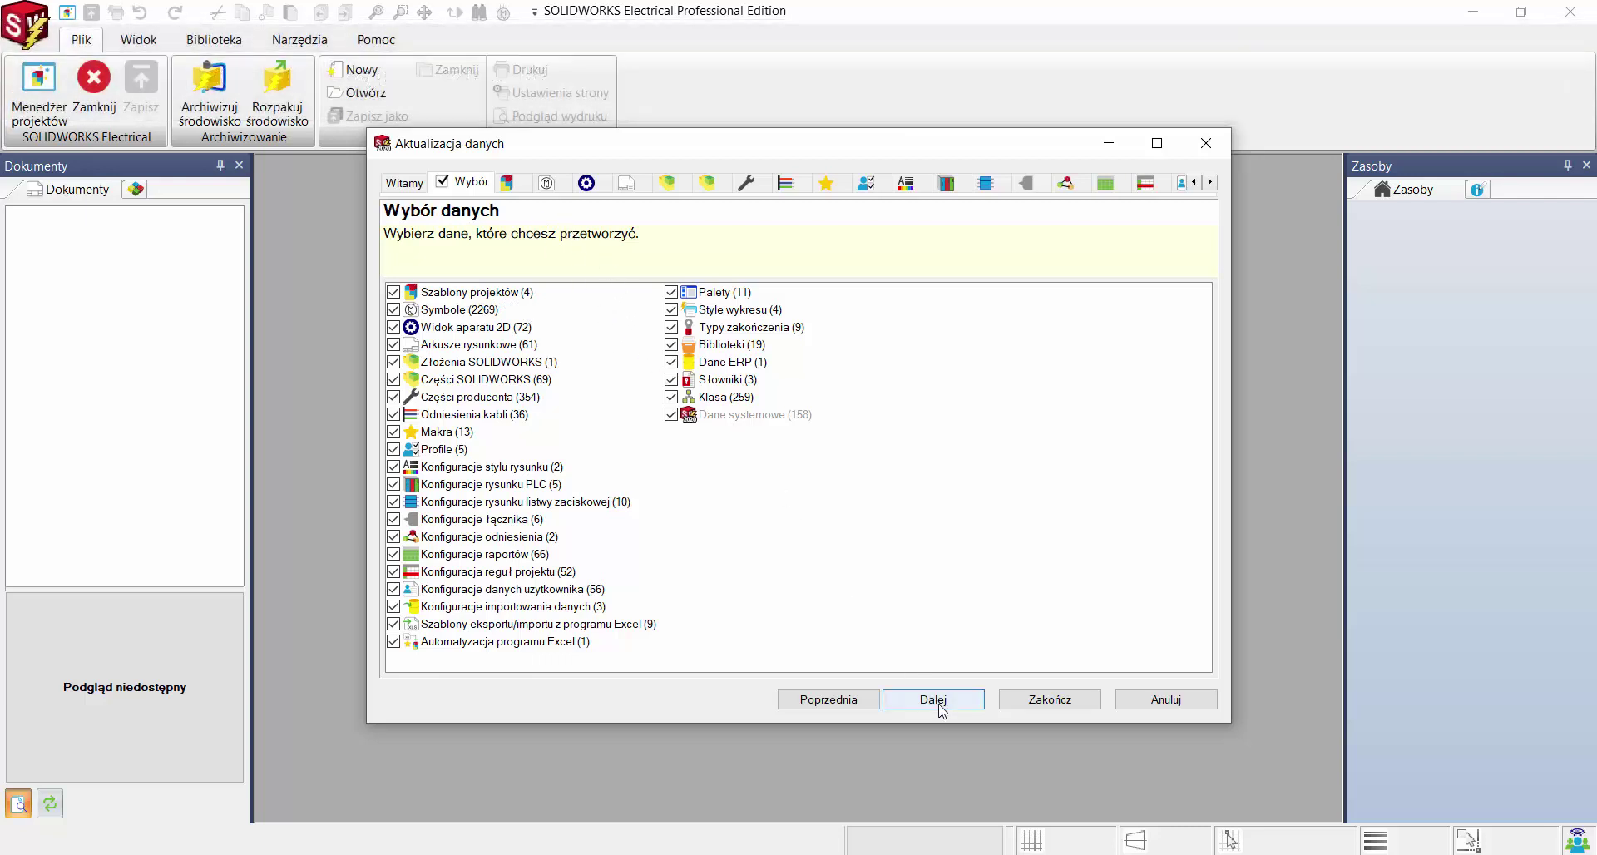
click(939, 705)
click(941, 710)
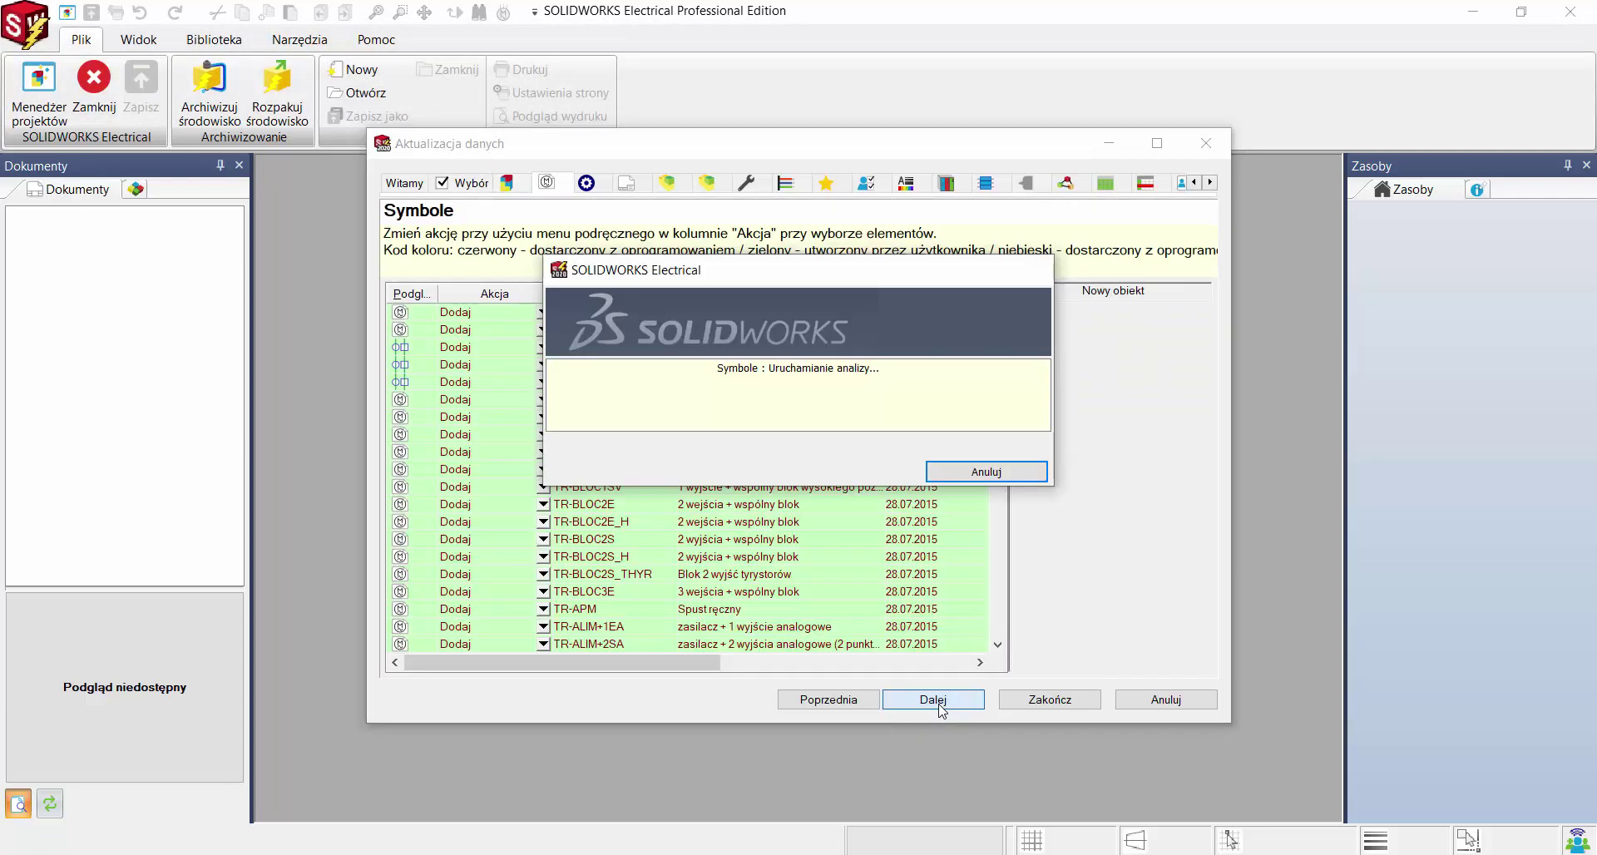
click(941, 710)
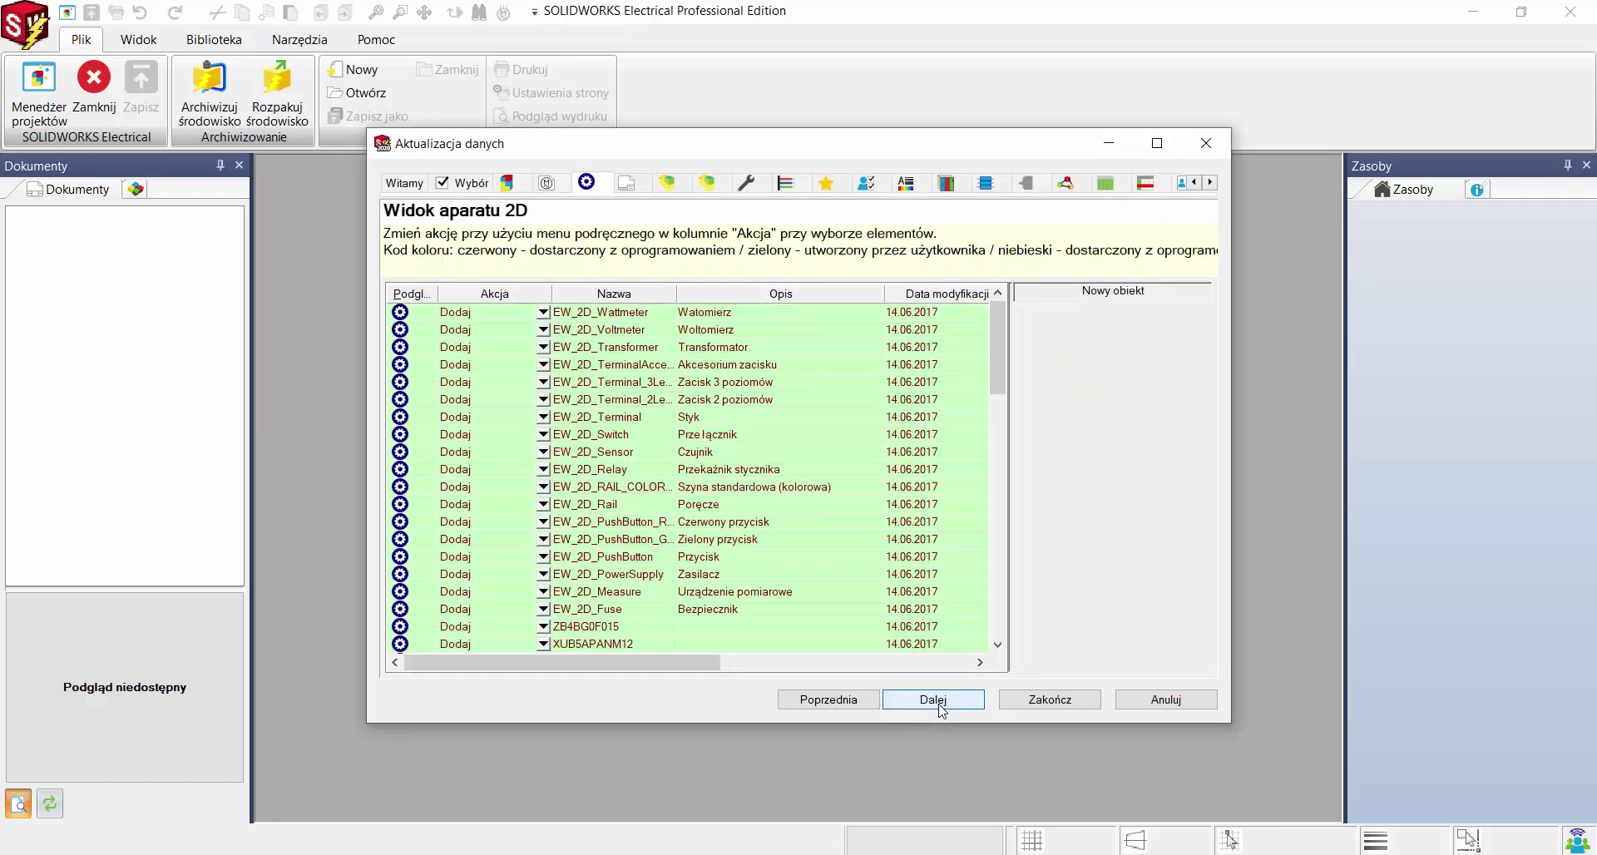
click(1050, 700)
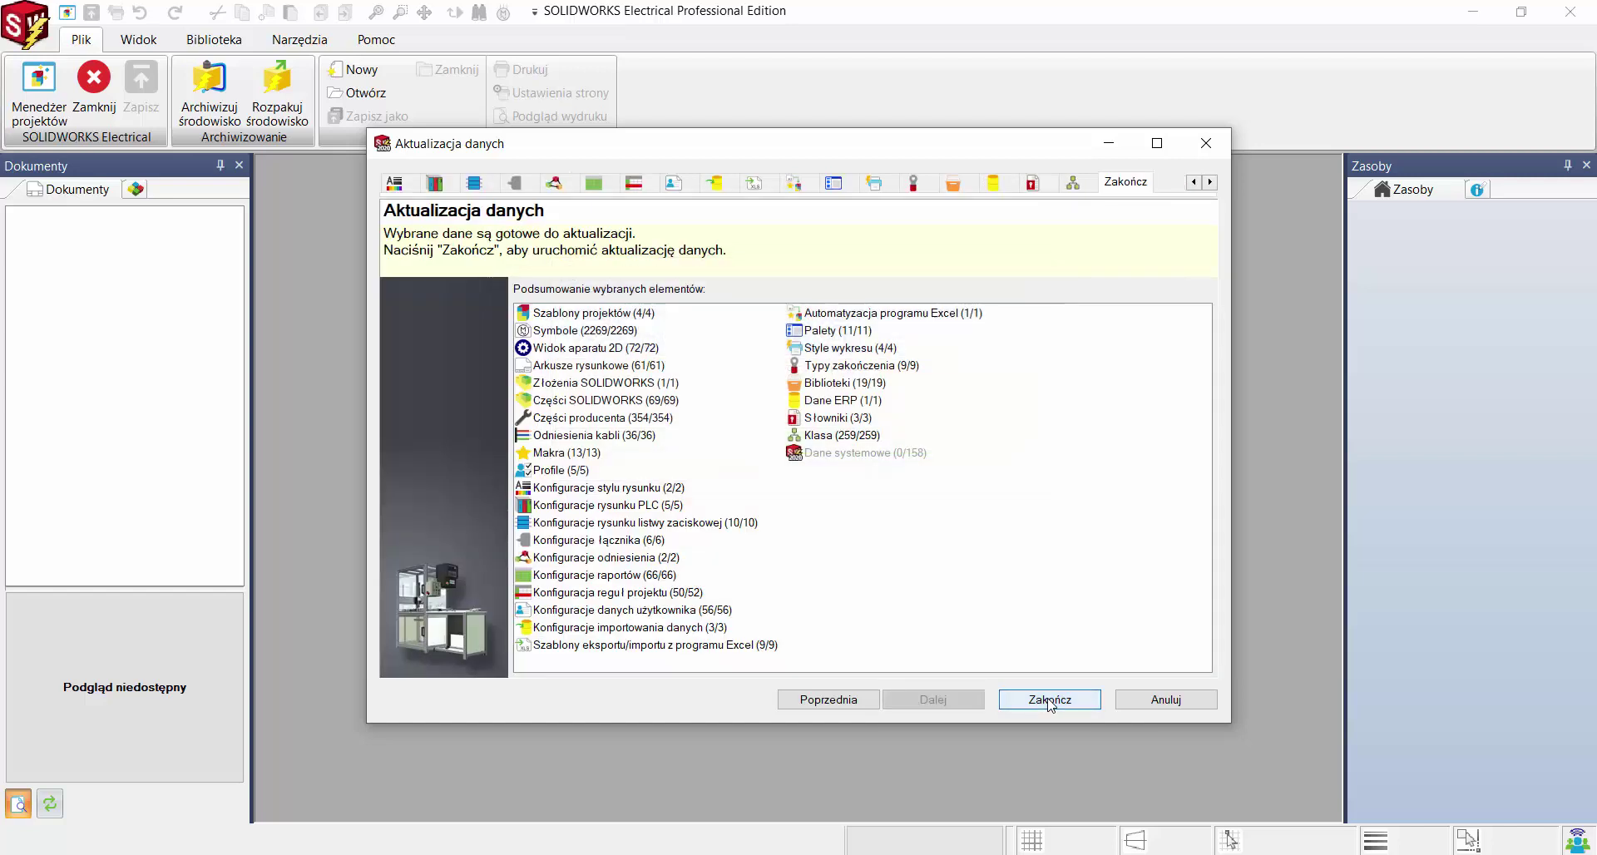
click(1050, 700)
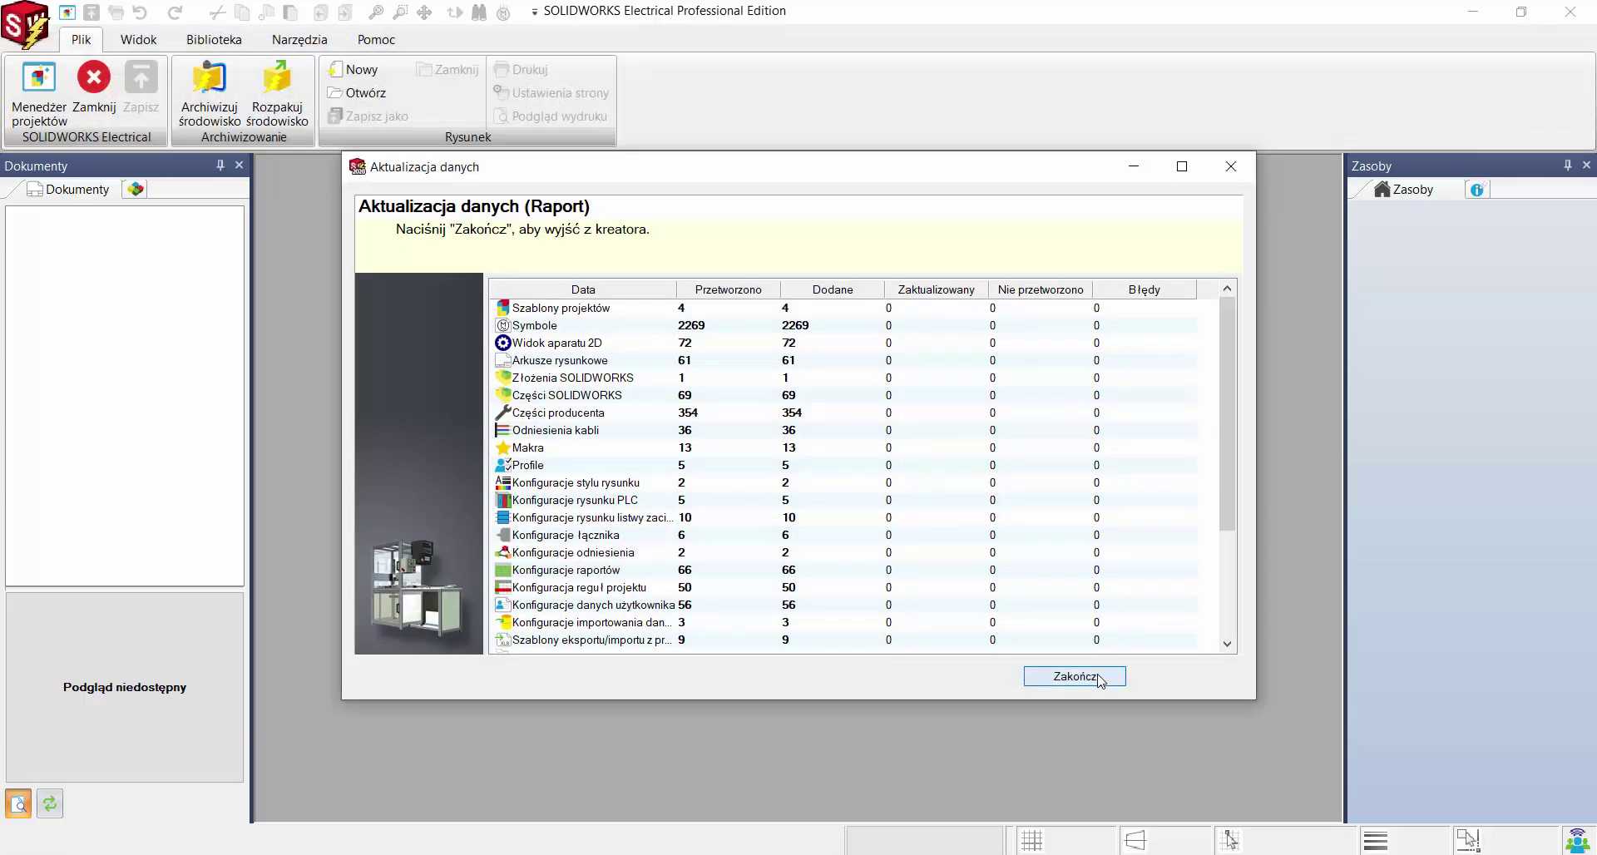
click(1098, 678)
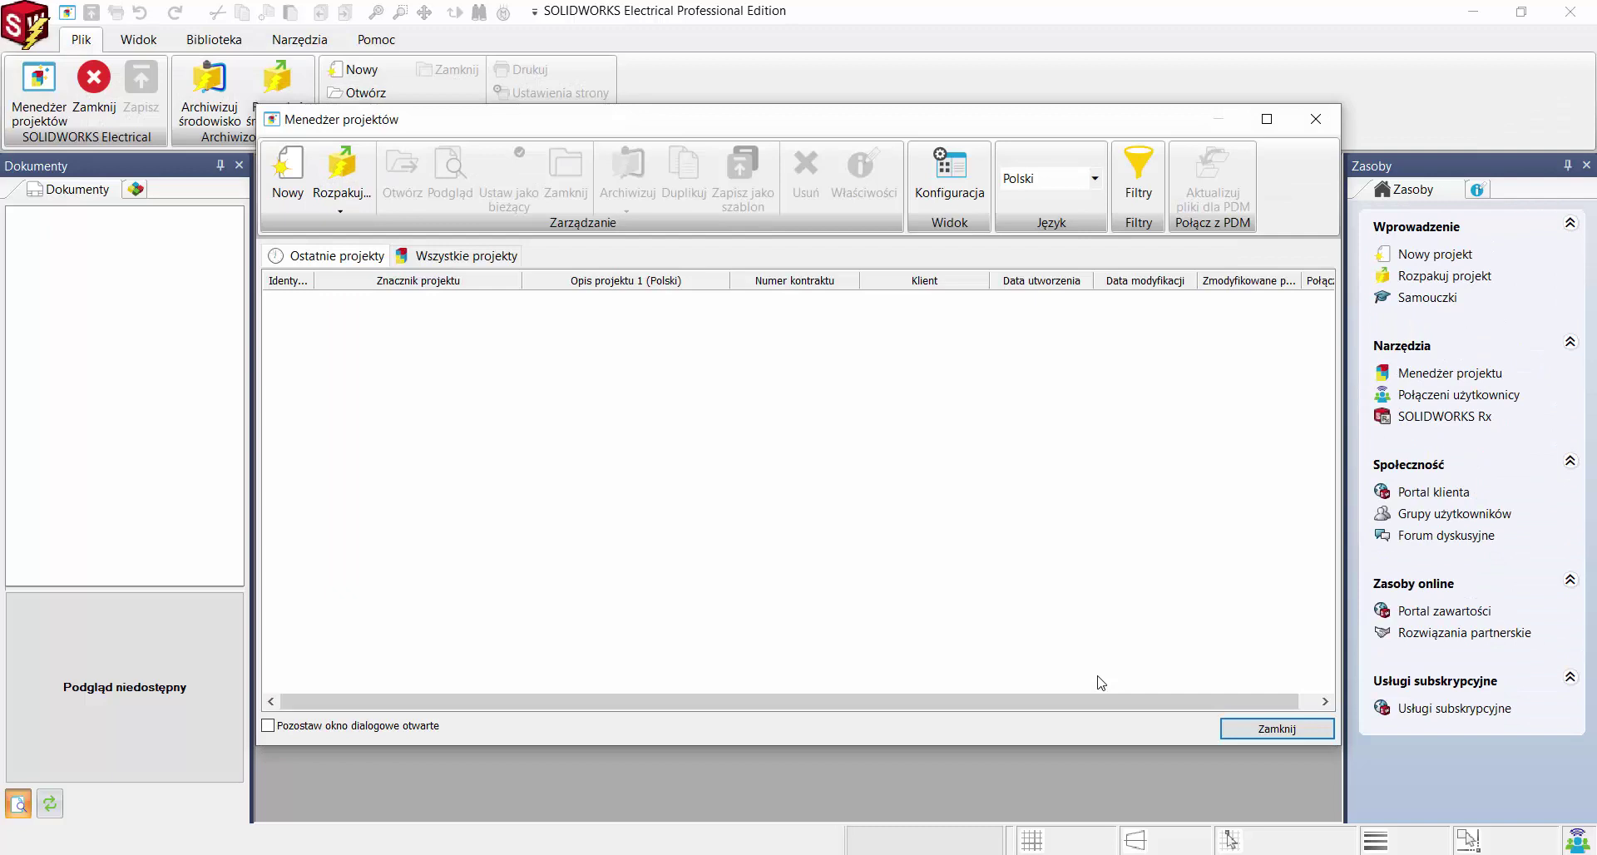
- Close the project manager without creating a project and exit SOLIDWORKS Electrical
click(1266, 729)
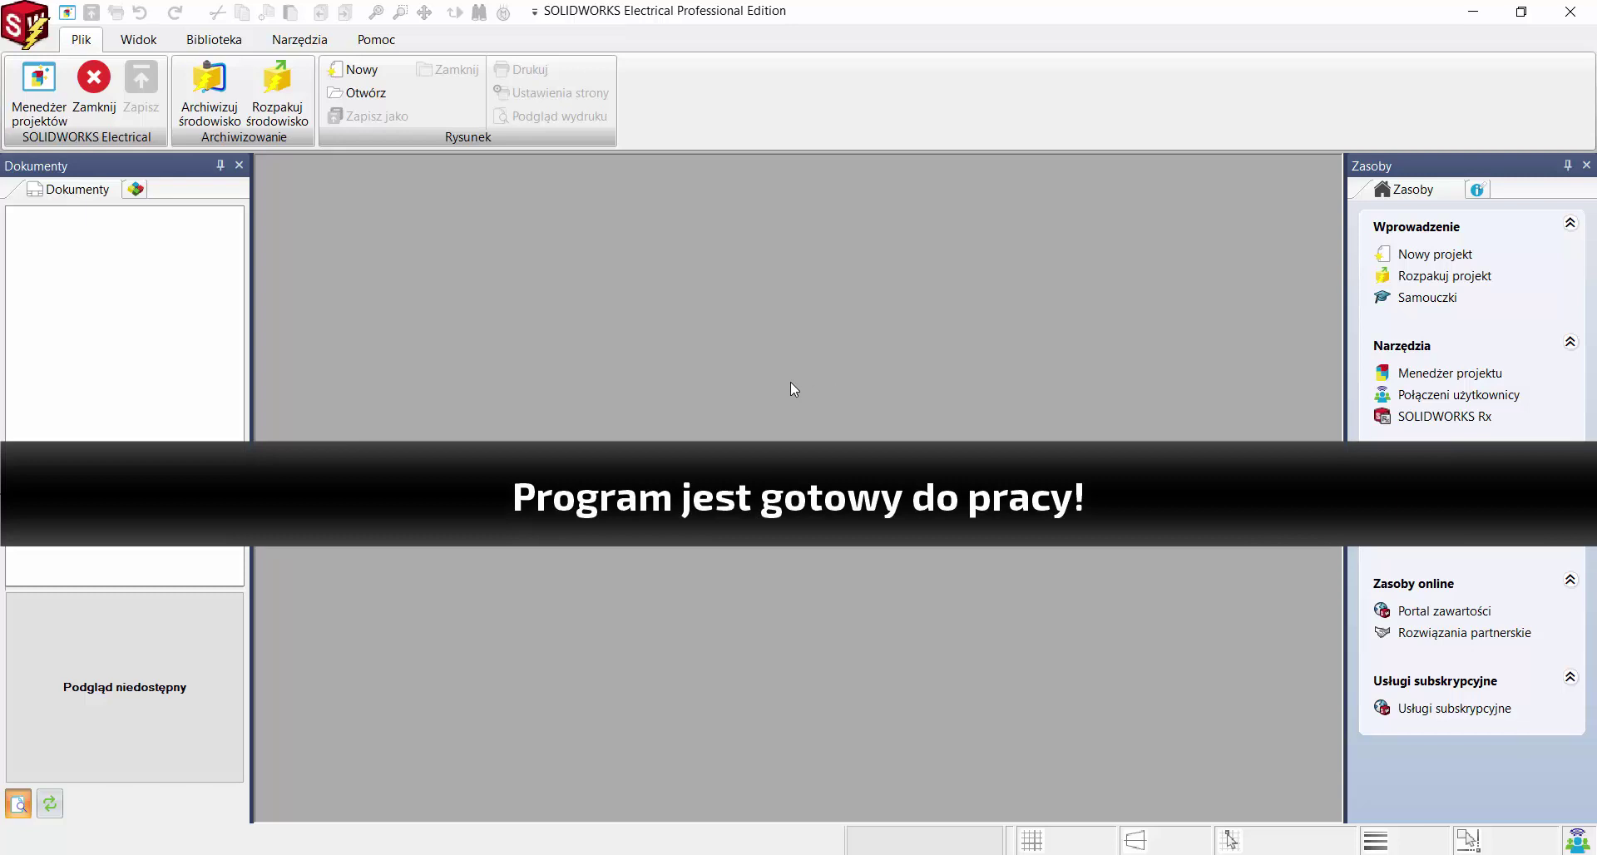
click(1571, 12)
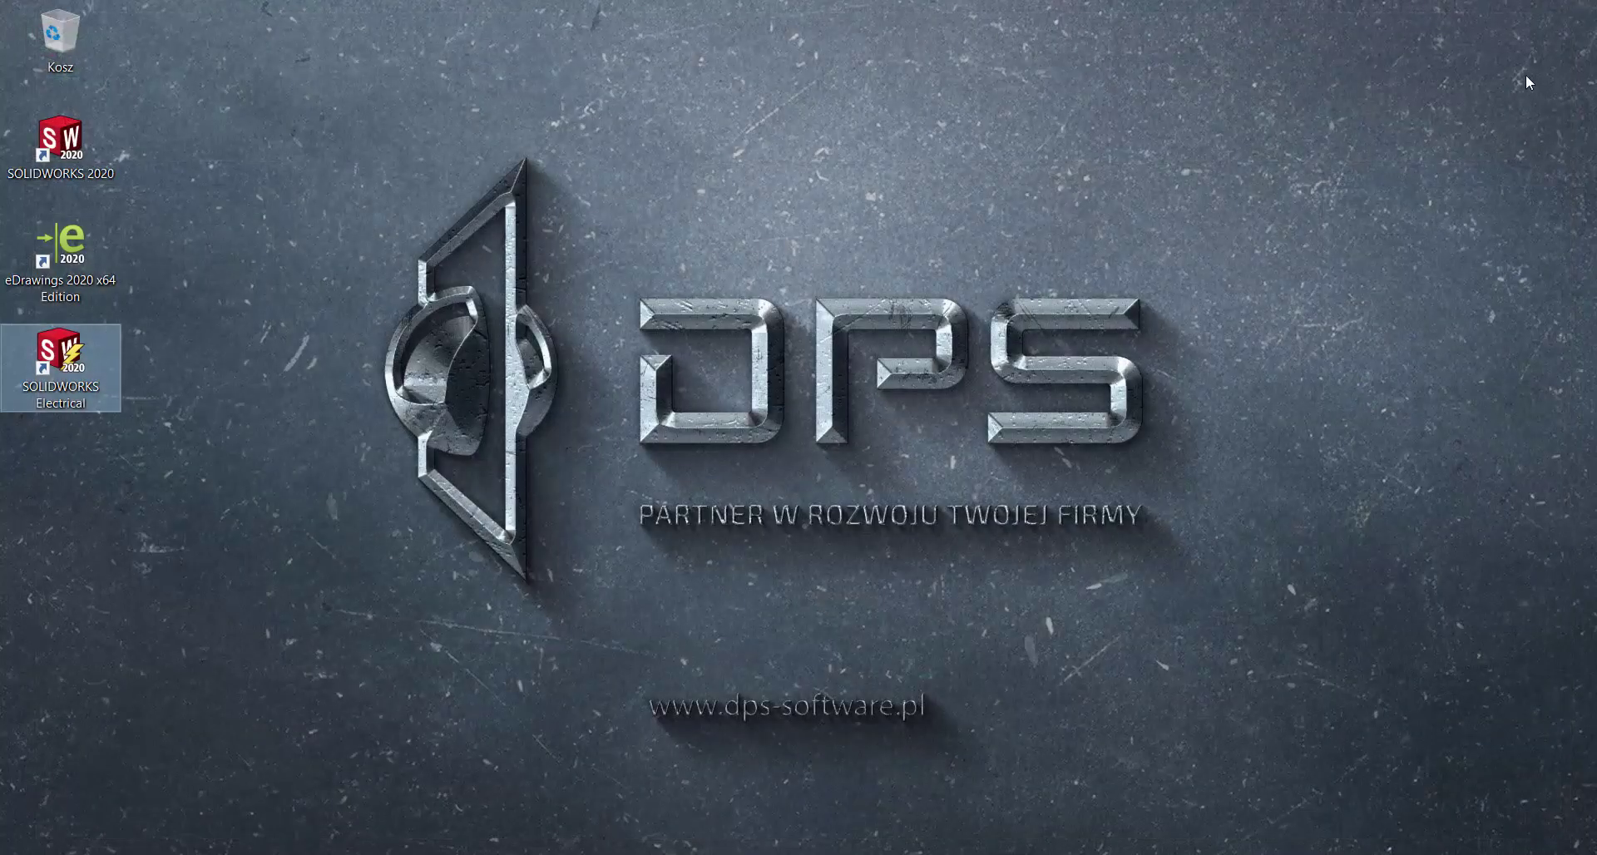